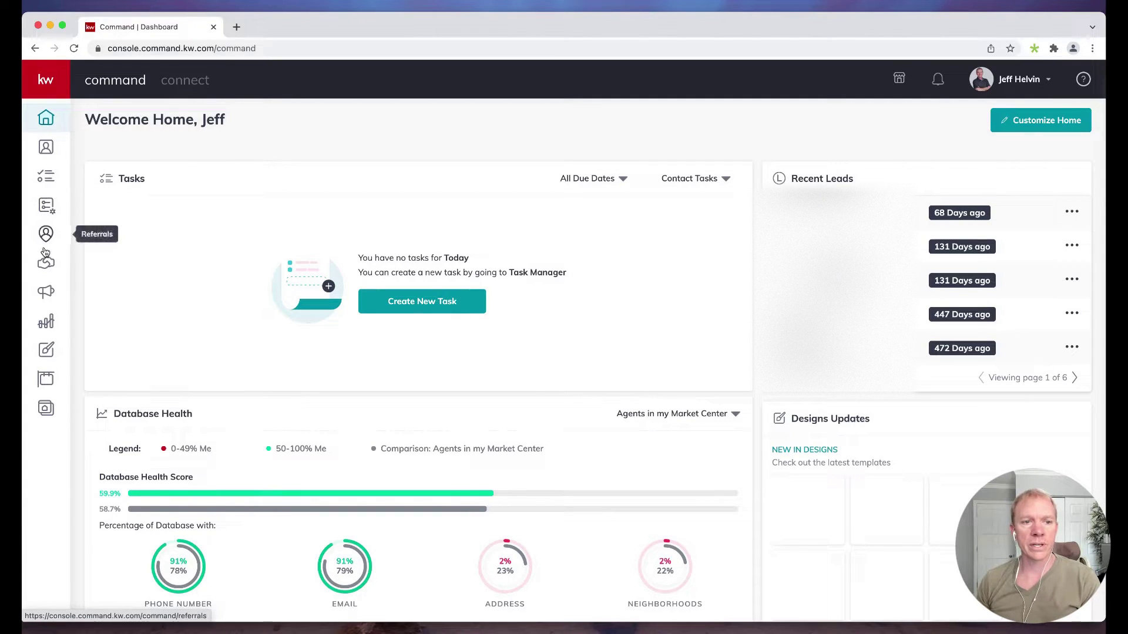
Go to Campaigns using the megaphone icon in the left sidebar.
left_click(45, 293)
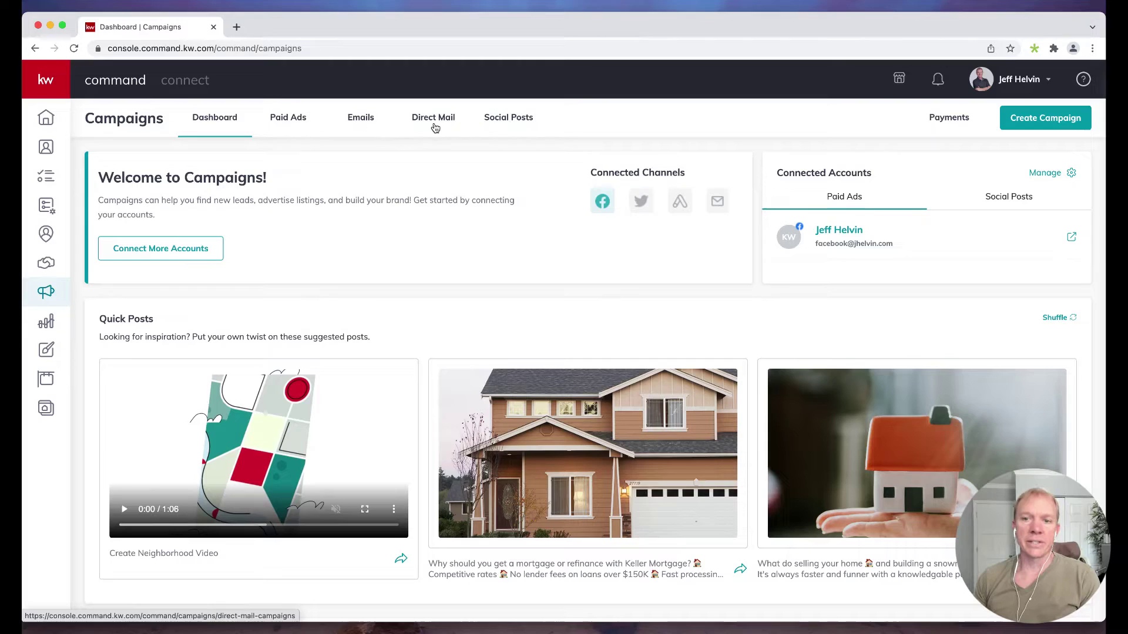
Switch to the Emails campaign view, showing 0 mailed and 4999 sends remaining.
left_click(362, 121)
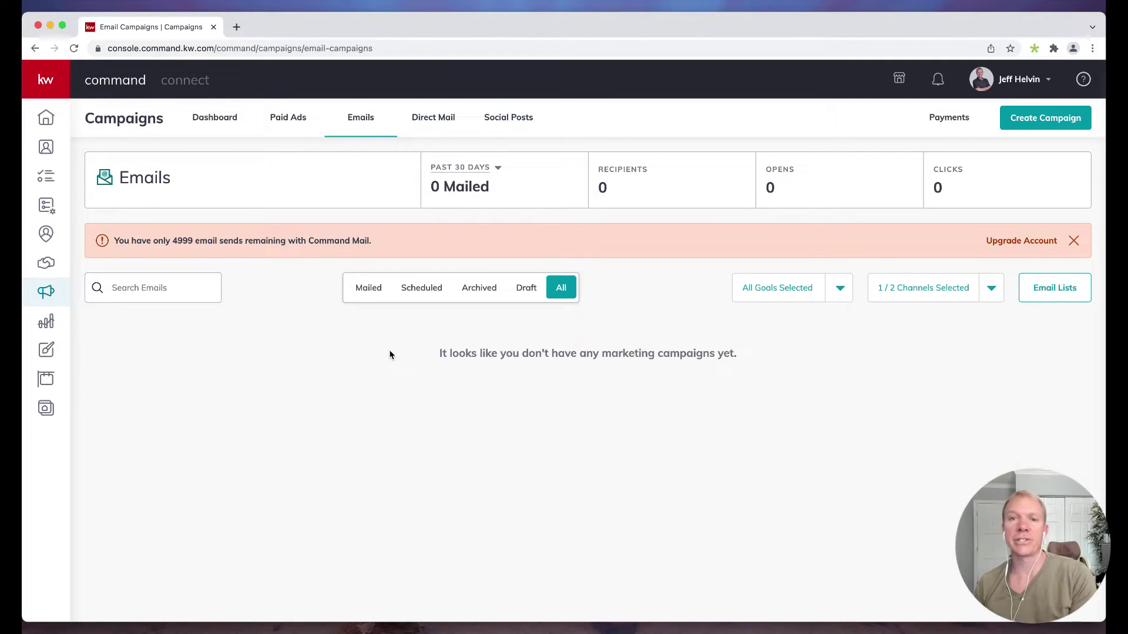
Start a new Email design from the Designs library.
left_click(47, 351)
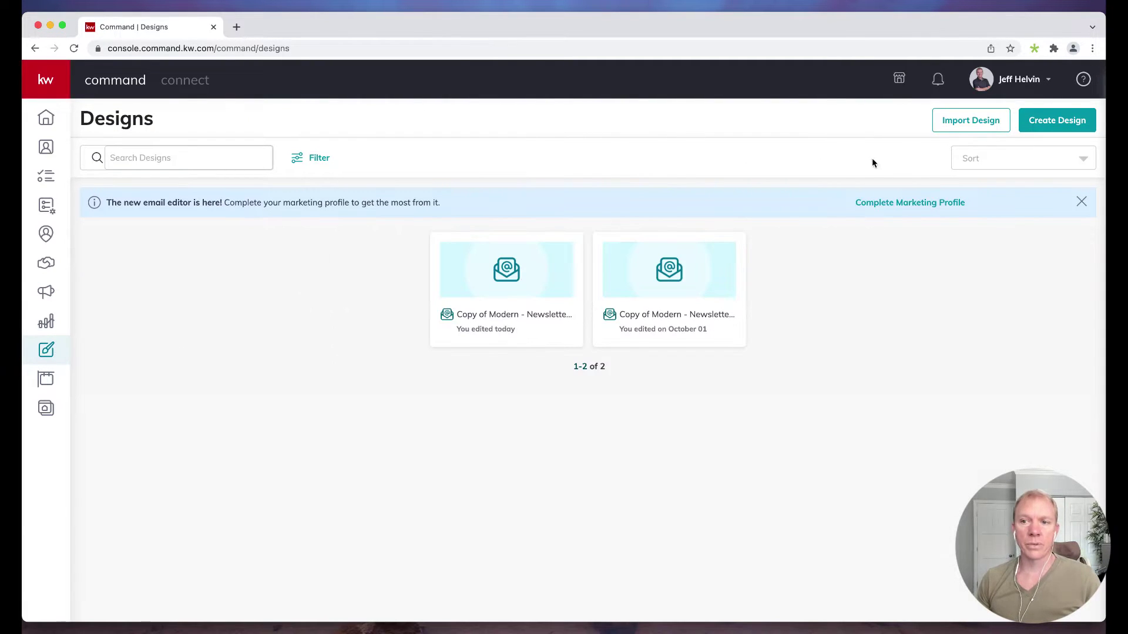
left_click(1069, 126)
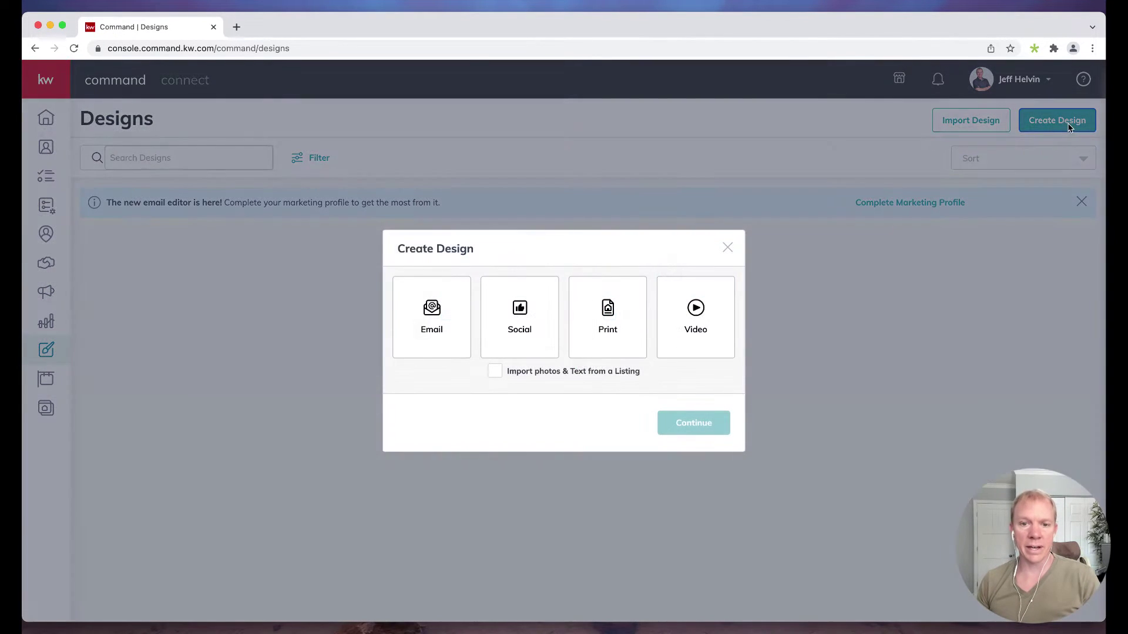
left_click(418, 317)
left_click(697, 434)
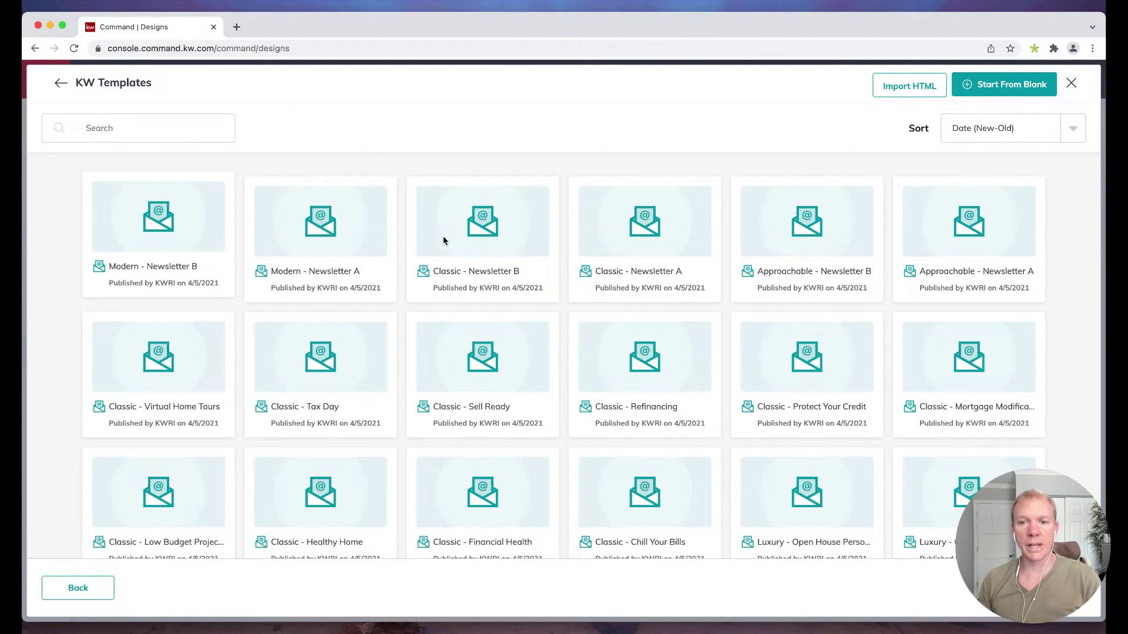
Load more templates and browse the KW Templates newsletter gallery.
scroll(470, 282, "down", 3)
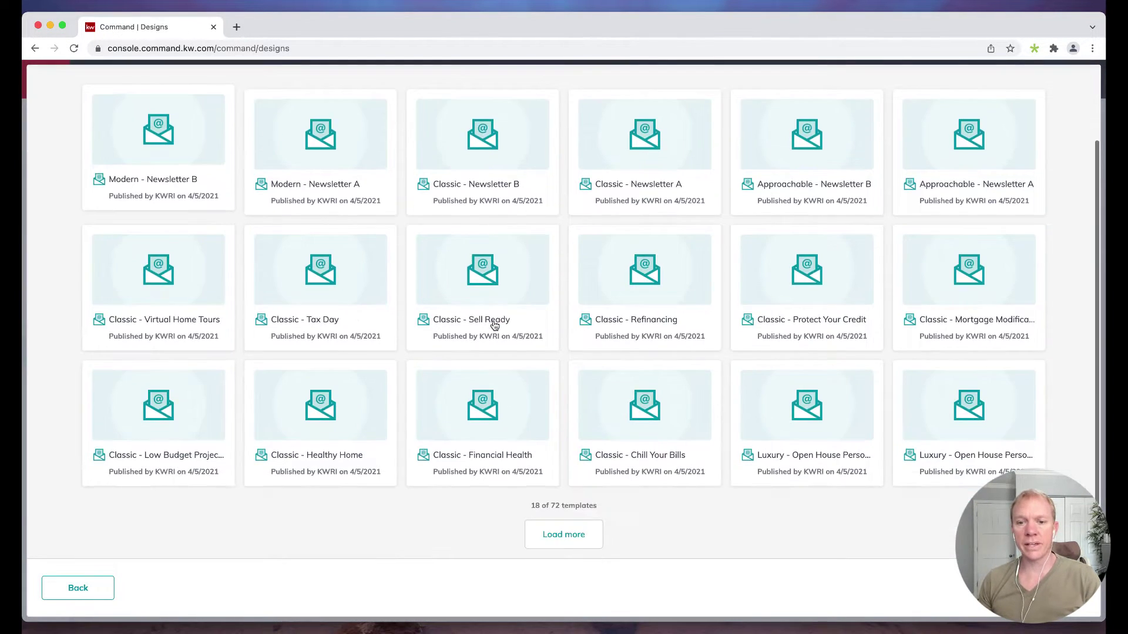
left_click(572, 534)
scroll(600, 370, "down", 5)
scroll(602, 369, "down", 6)
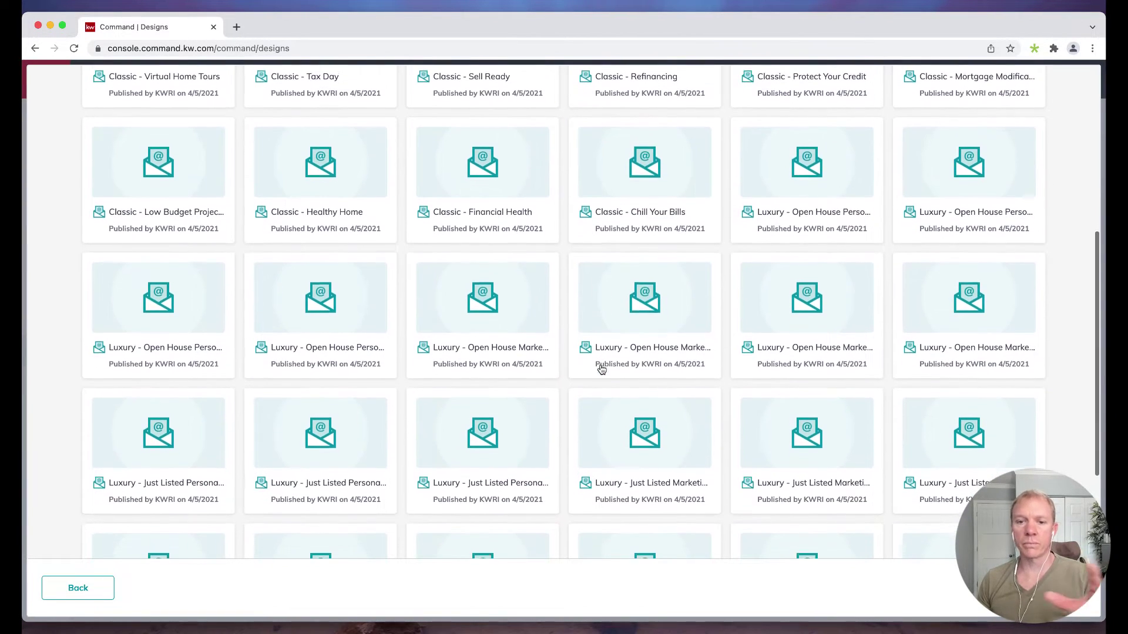
scroll(621, 407, "down", 1)
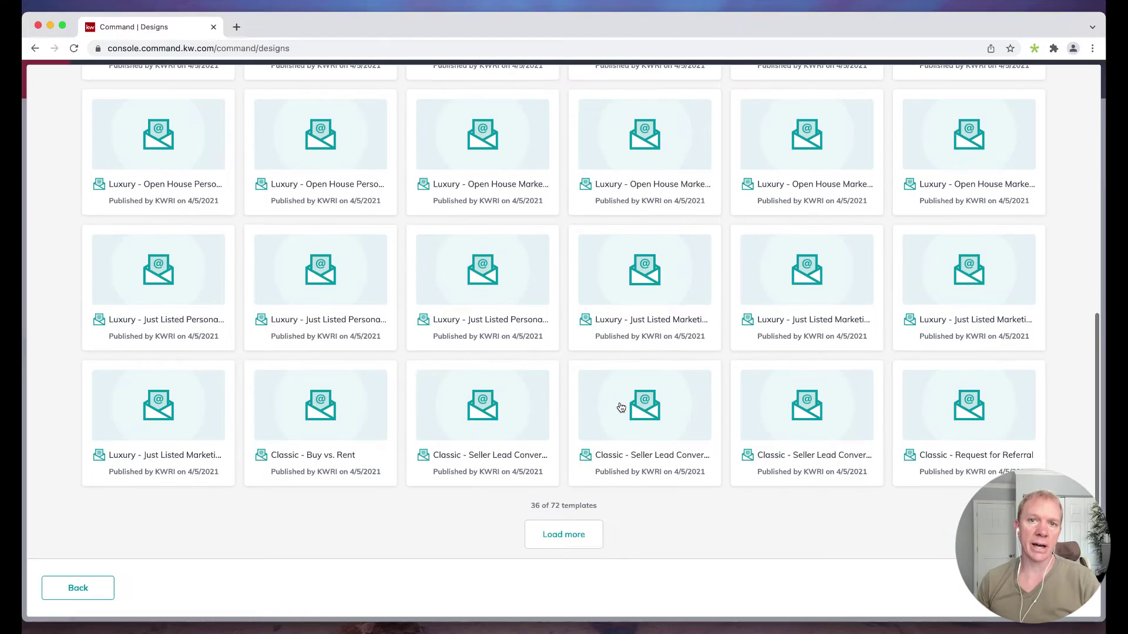
scroll(621, 407, "up", 4)
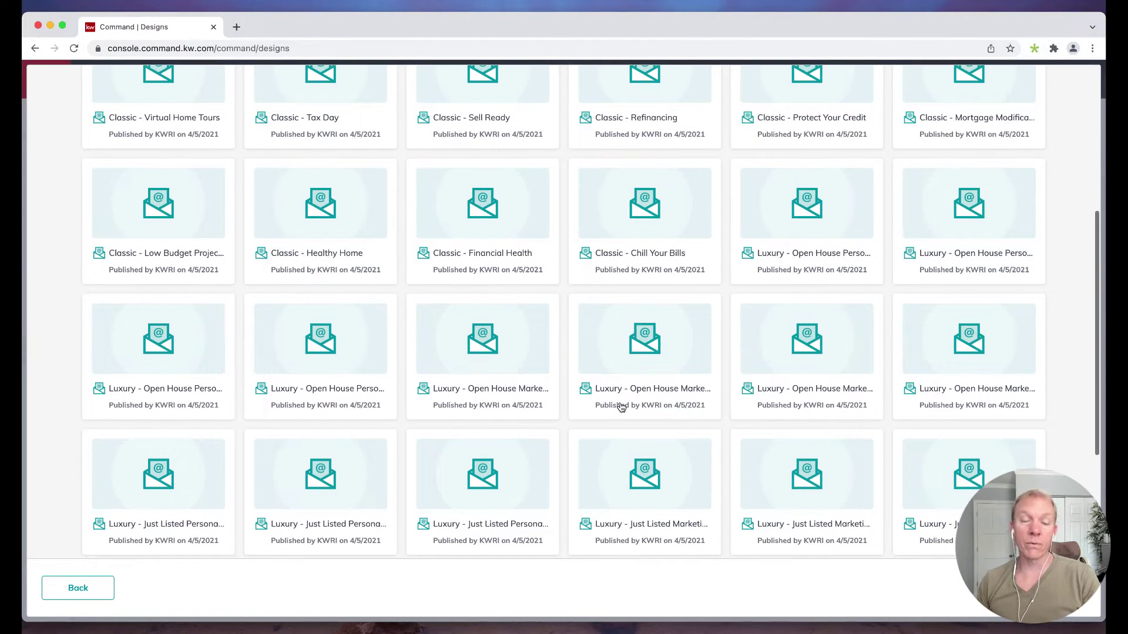
scroll(621, 407, "up", 5)
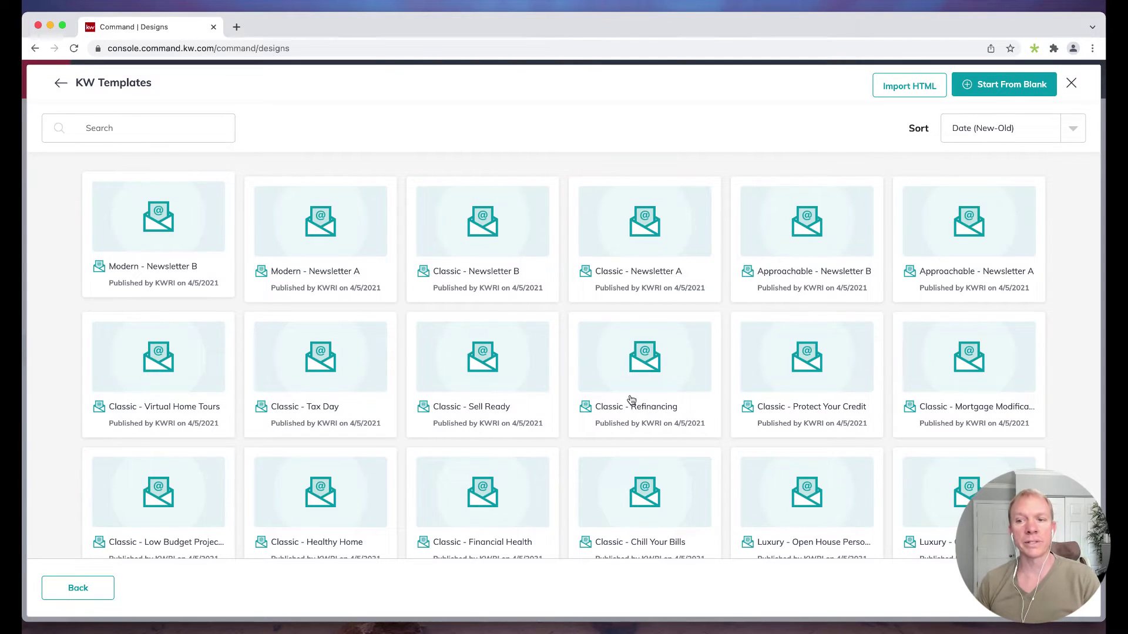
scroll(587, 403, "down", 1)
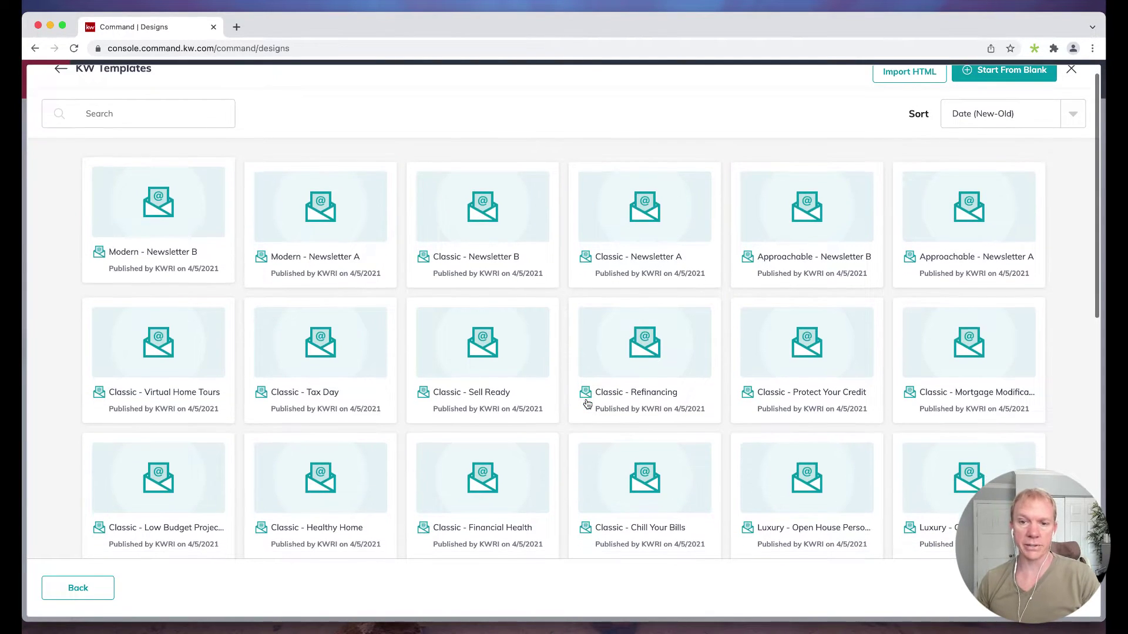
scroll(585, 396, "up", 1)
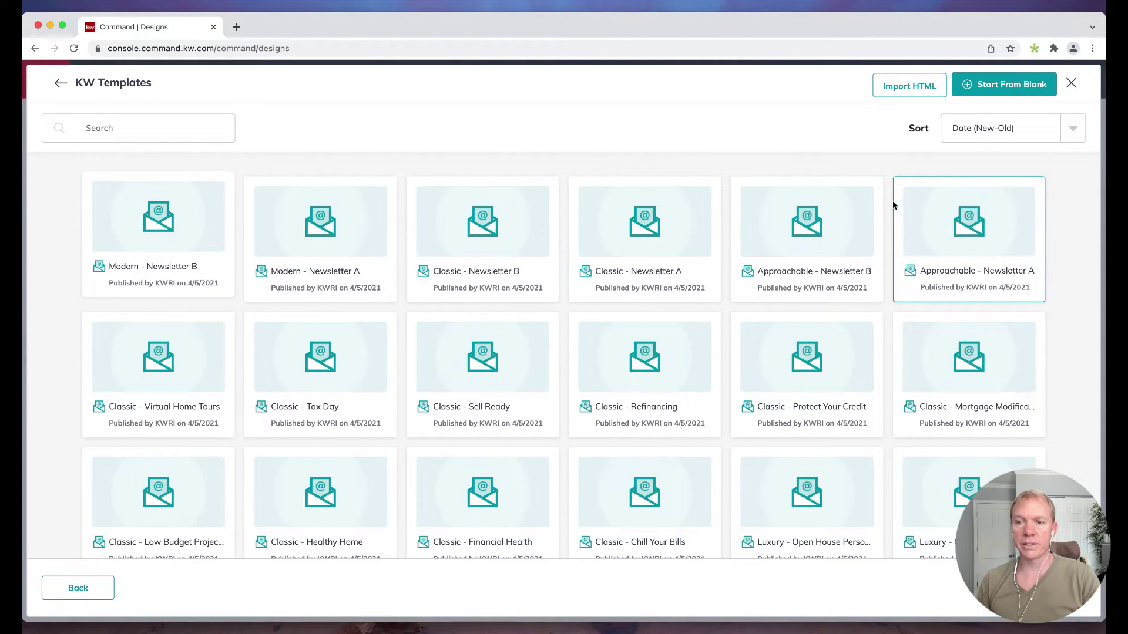
Start a design from Approachable - Newsletter A and scroll through the template.
left_click(969, 235)
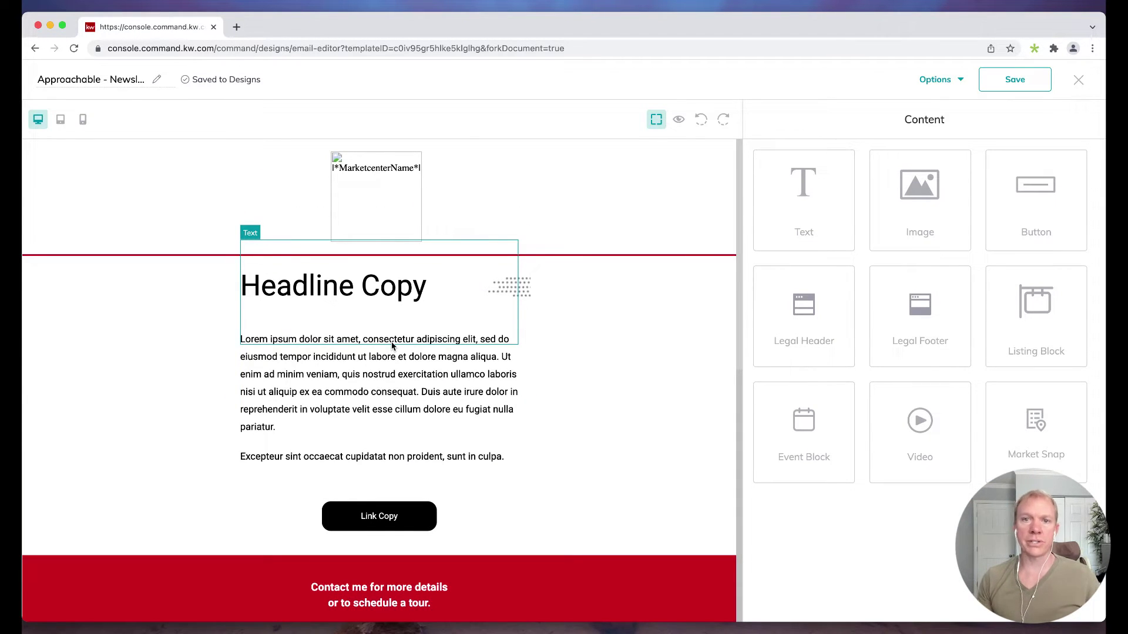
scroll(393, 346, "down", 2)
scroll(392, 346, "up", 2)
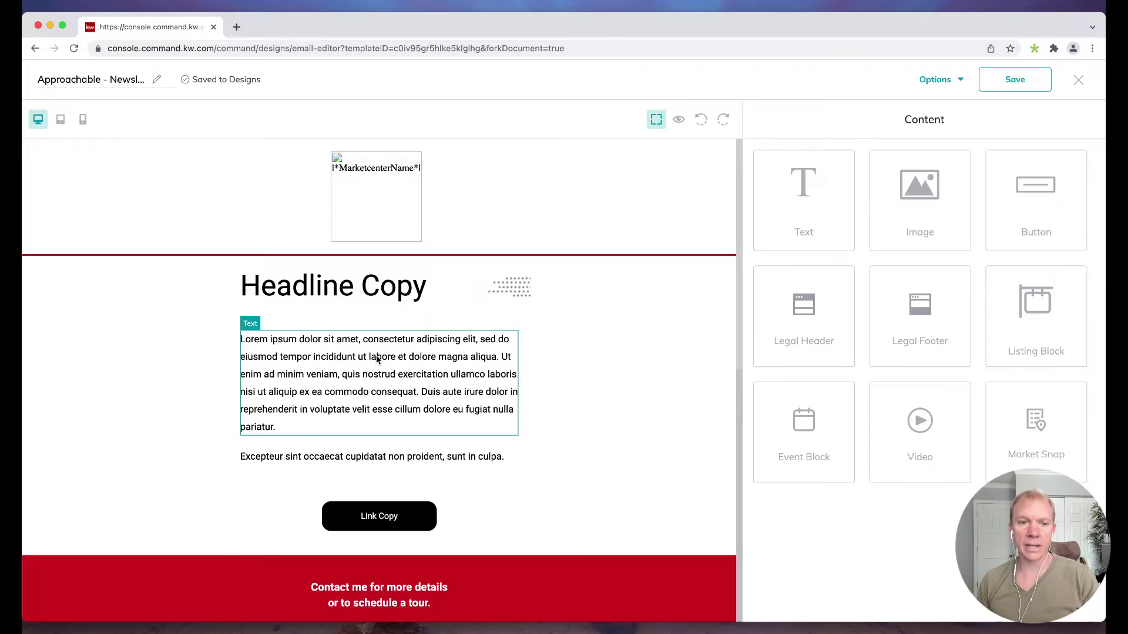
scroll(379, 360, "down", 6)
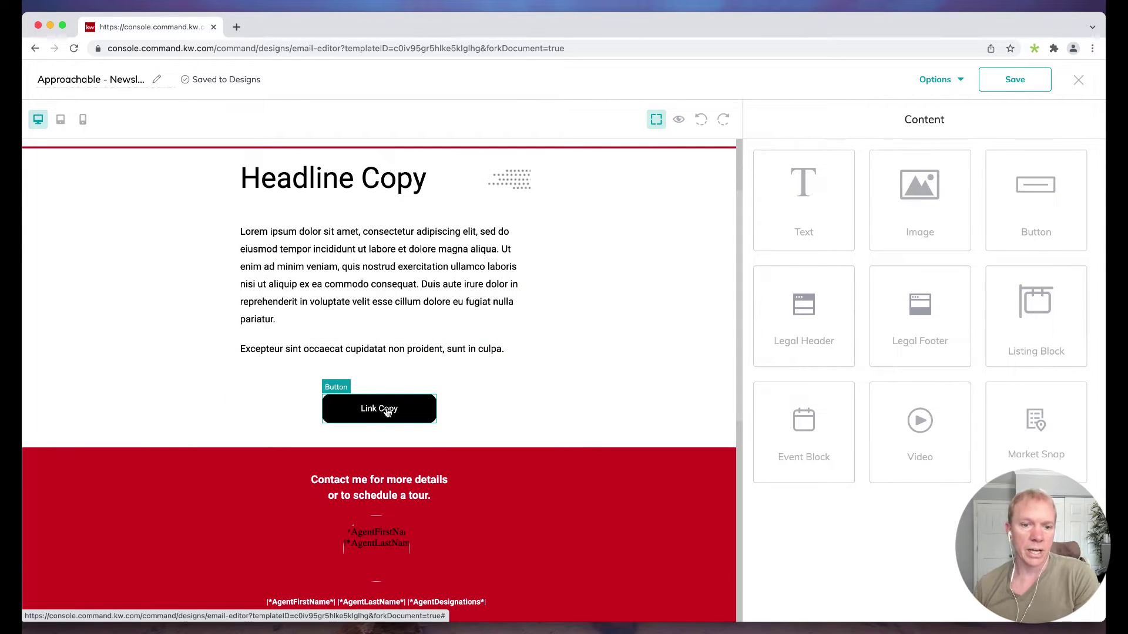
scroll(388, 413, "up", 6)
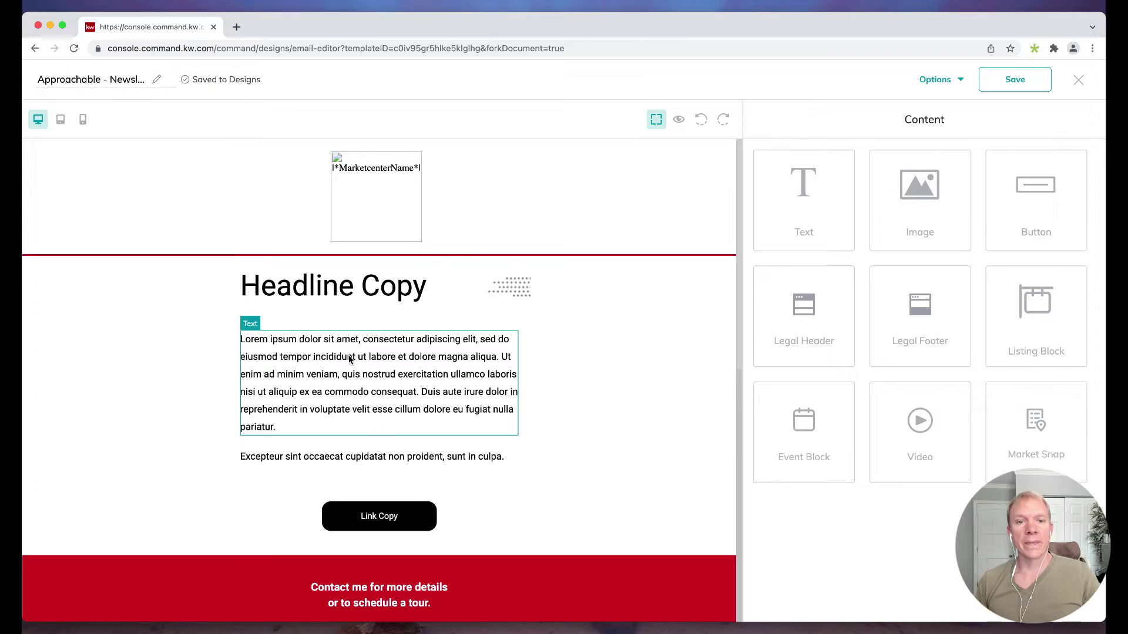
Review the header image settings, then select the headline and body paragraph blocks.
left_click(379, 193)
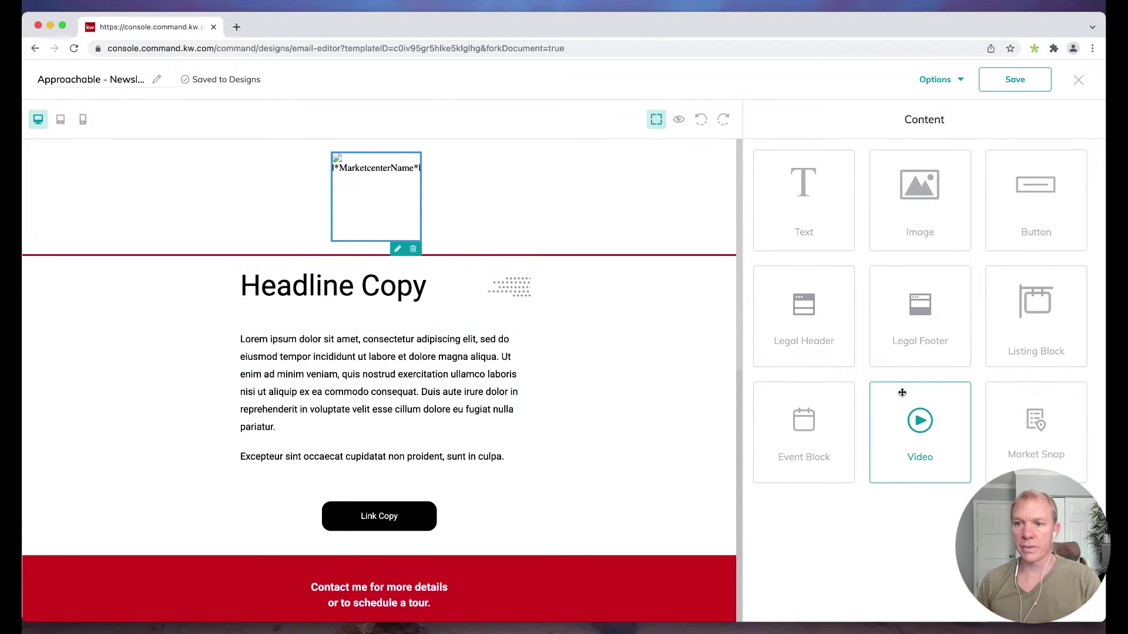
left_click(398, 249)
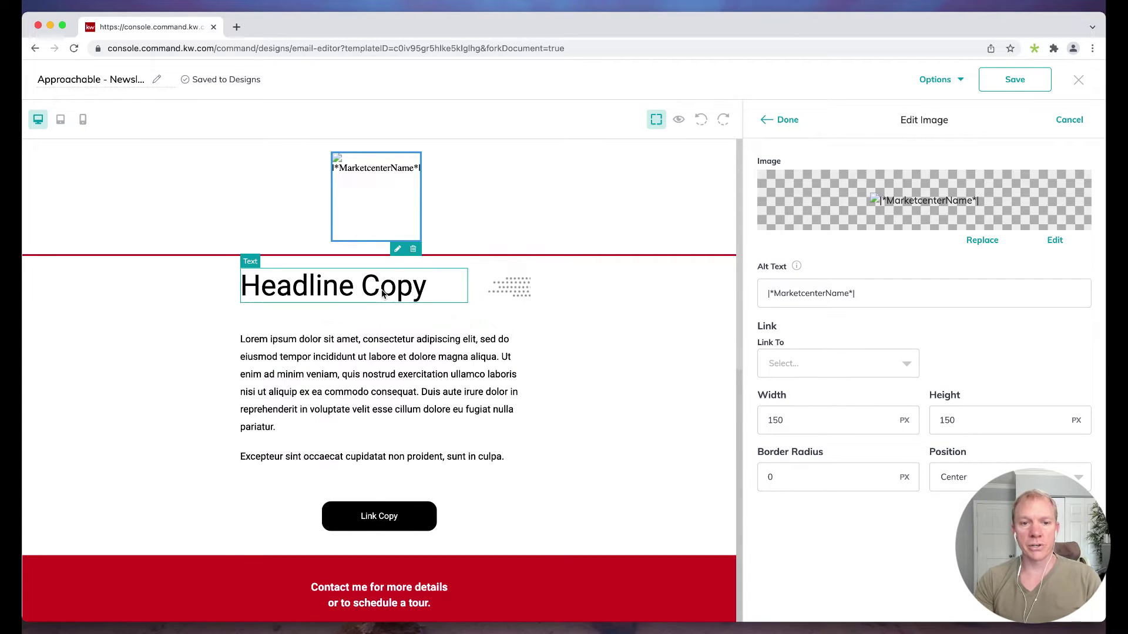
left_click(359, 293)
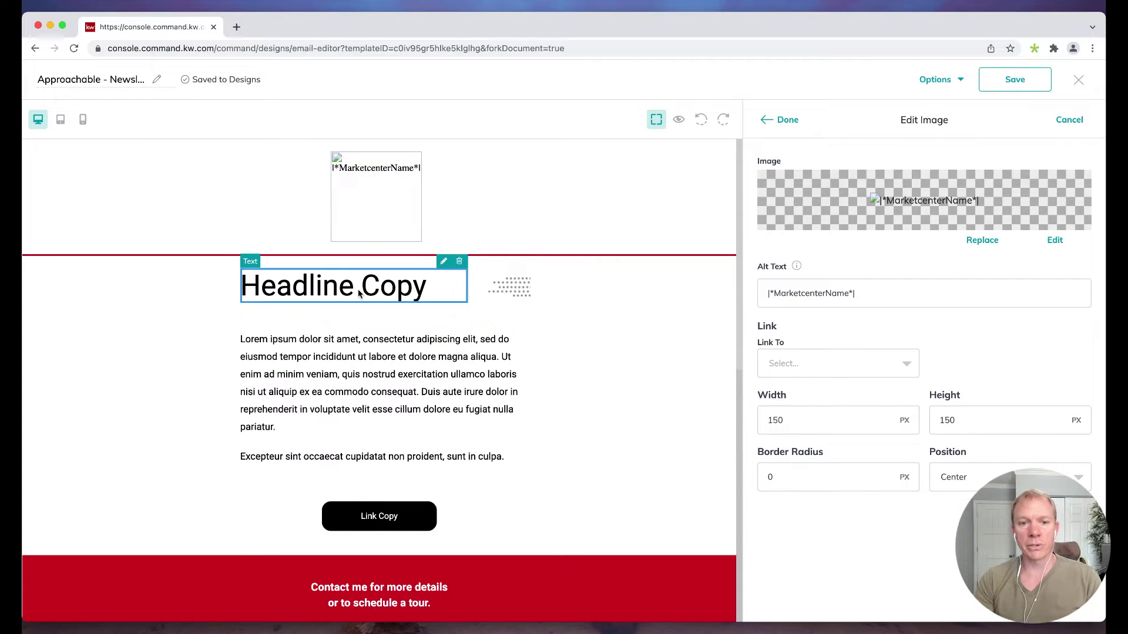
left_click(322, 358)
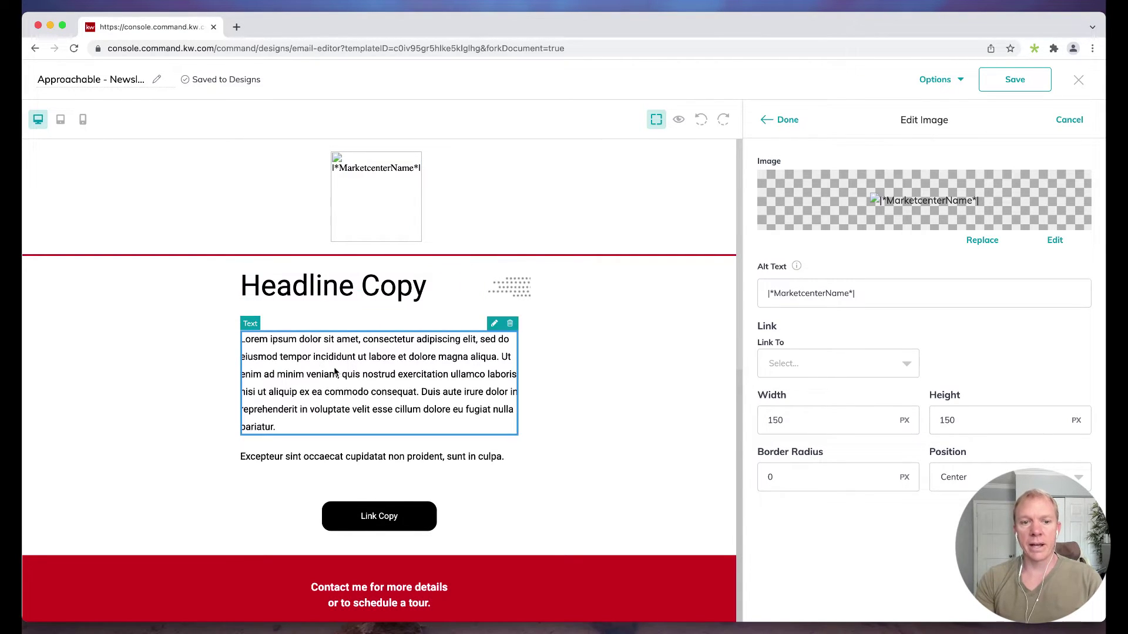
Save the email design and rename it 'New Listing Alert'.
left_click(1020, 85)
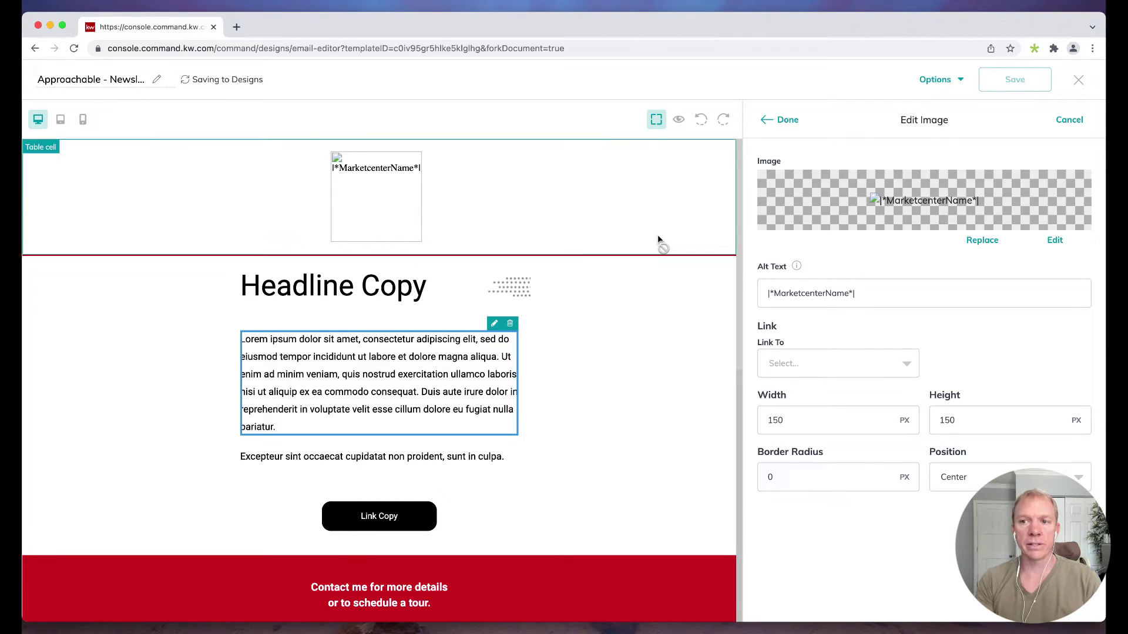
left_click(130, 84)
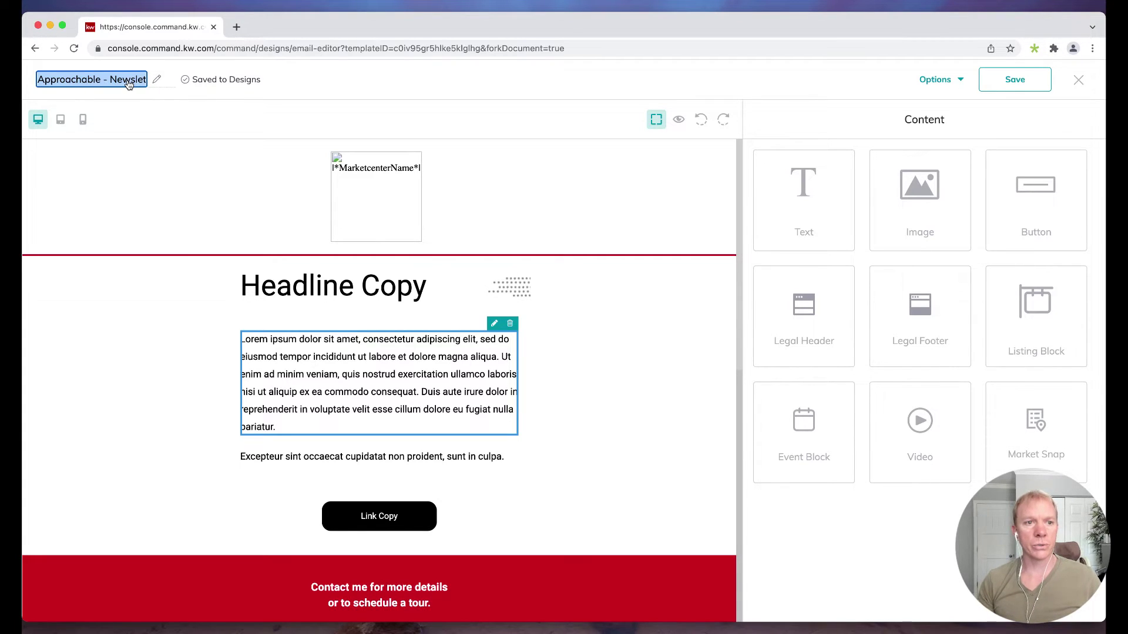
type("N")
key("BackSpace")
type("New")
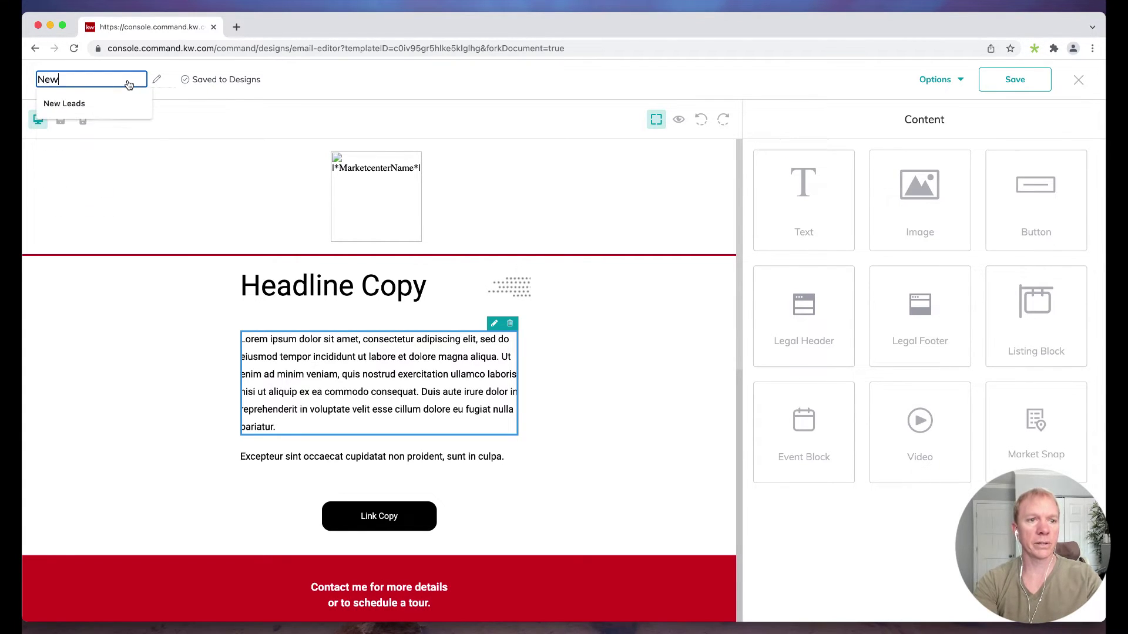
type(" Listin")
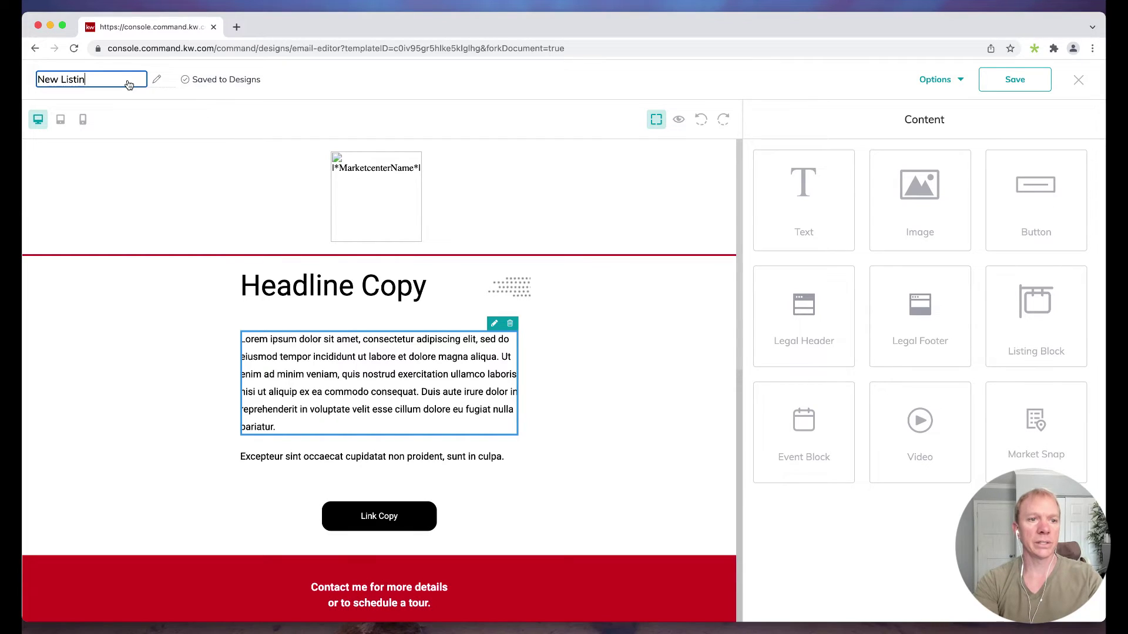
type("g Alert")
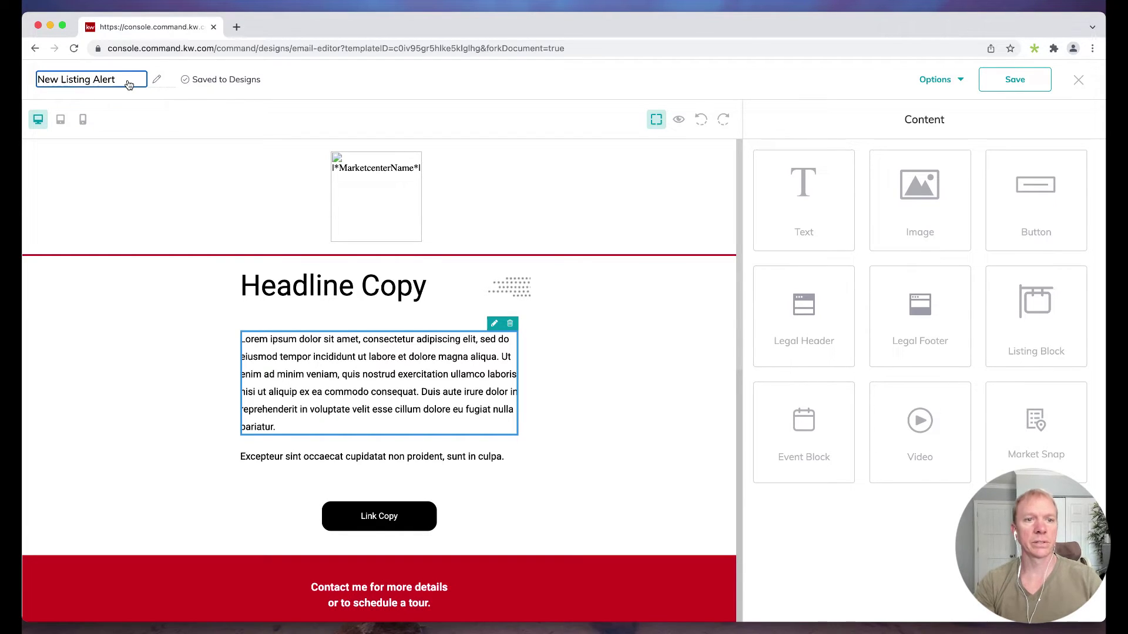
left_click(992, 84)
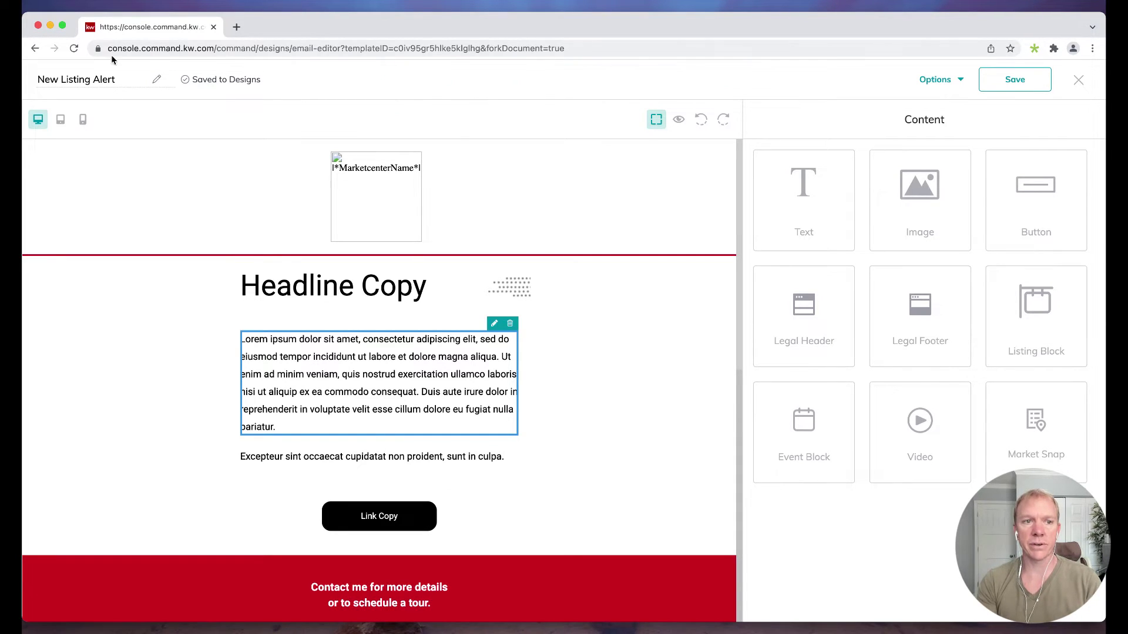
Exit the editor, saving changes, and return to the Designs library.
left_click(1079, 79)
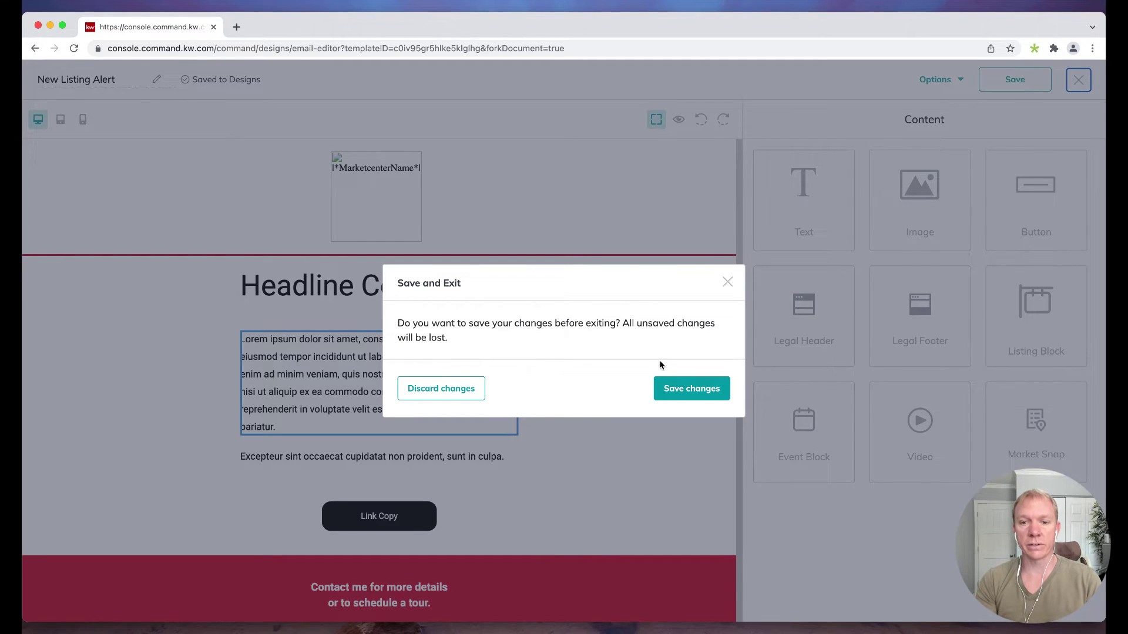
left_click(681, 389)
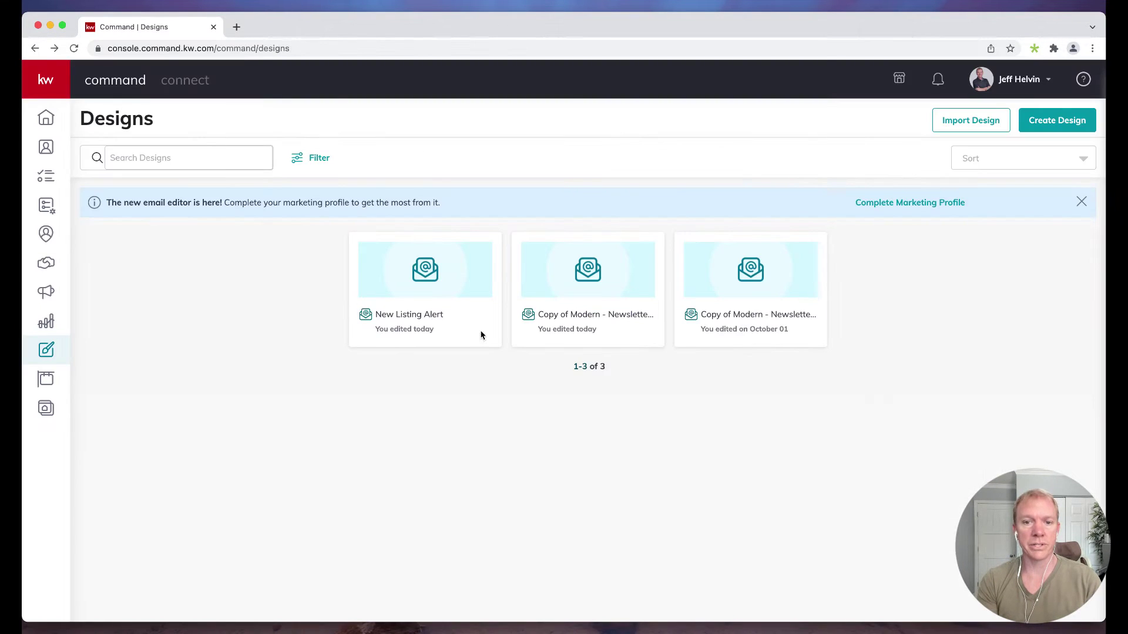
mouse_move(388, 276)
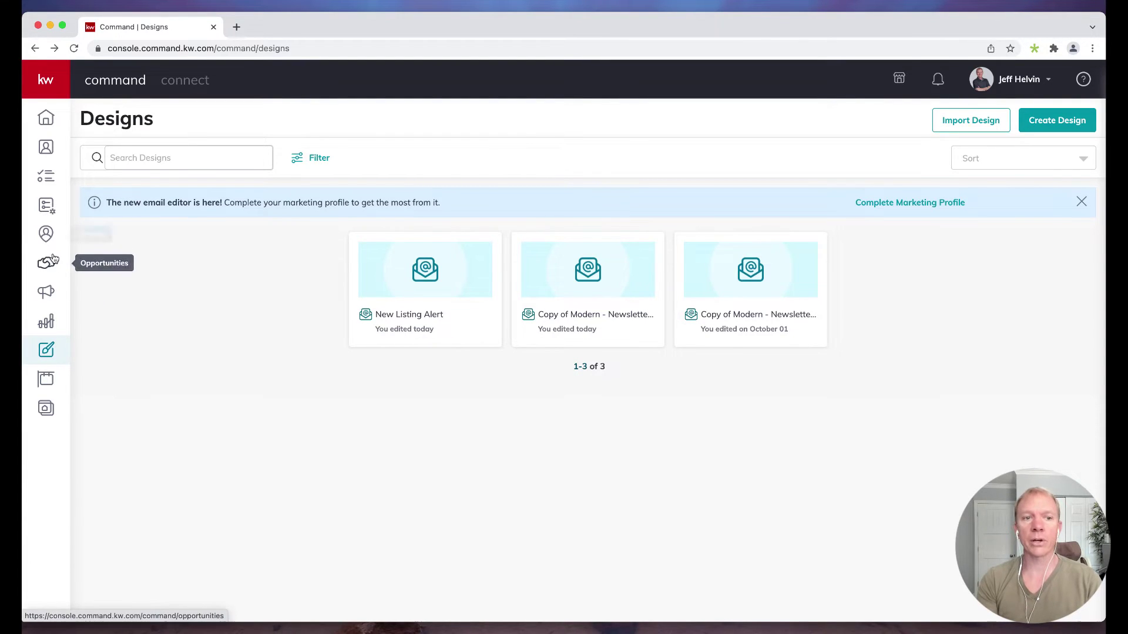
Create an email campaign named 'New Listing Alert for 123 Main St' with goal Advertise Listing.
left_click(47, 292)
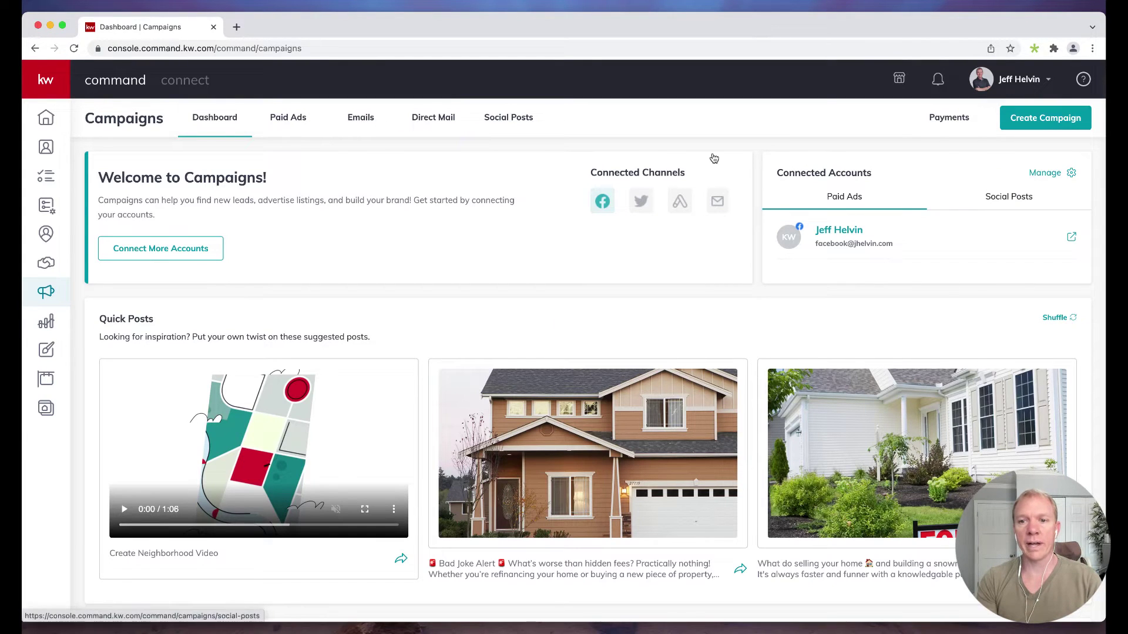
left_click(1044, 119)
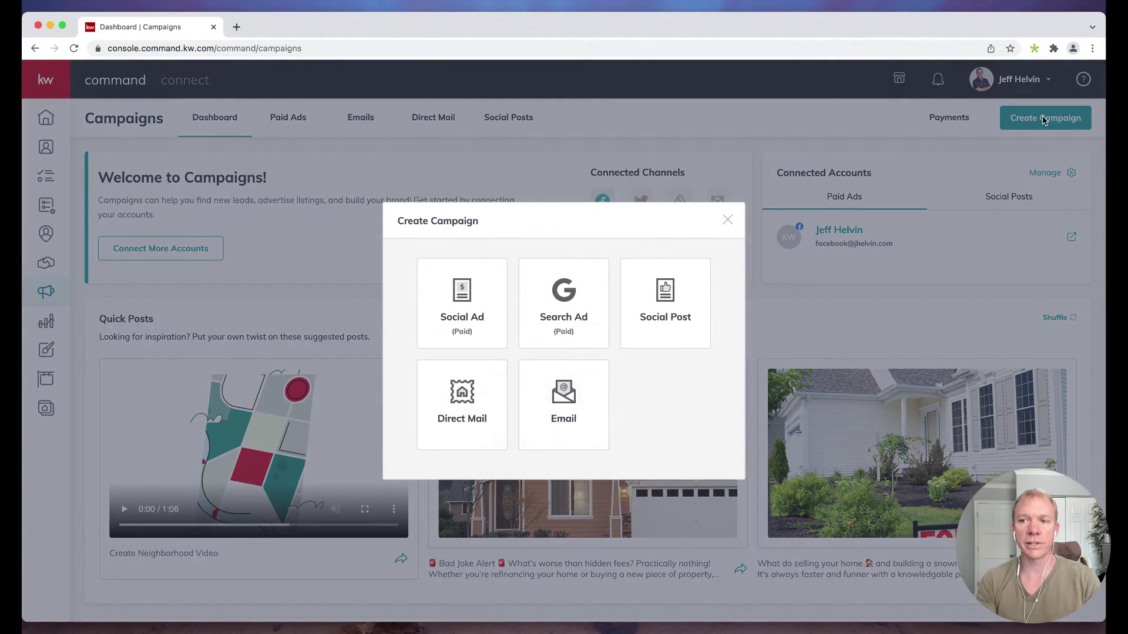
left_click(575, 414)
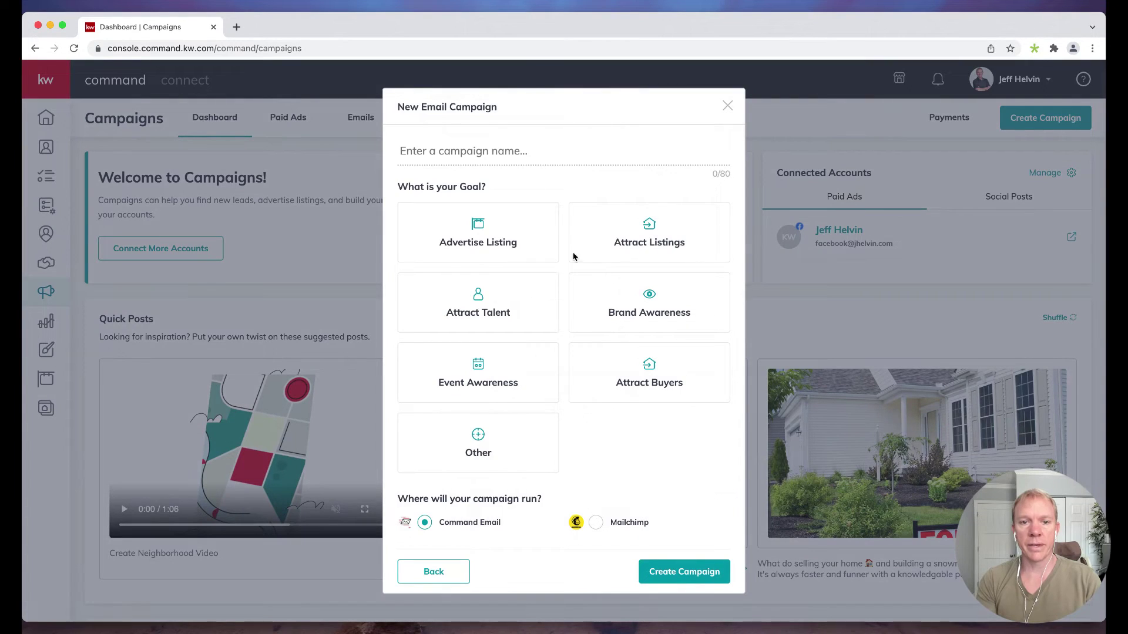
left_click(516, 158)
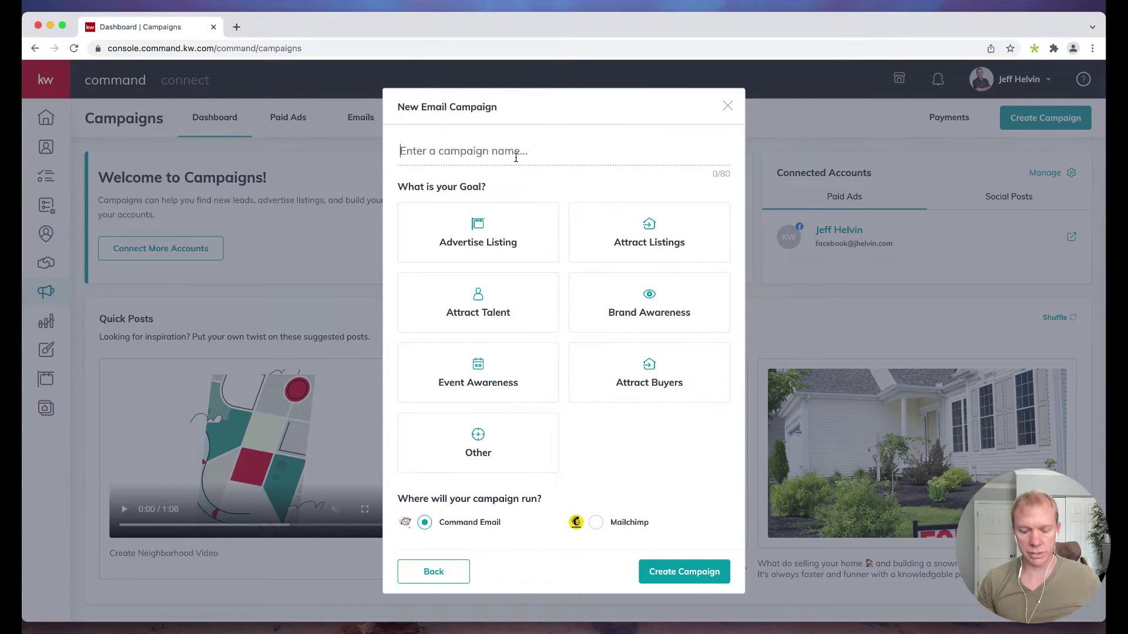
type("New L")
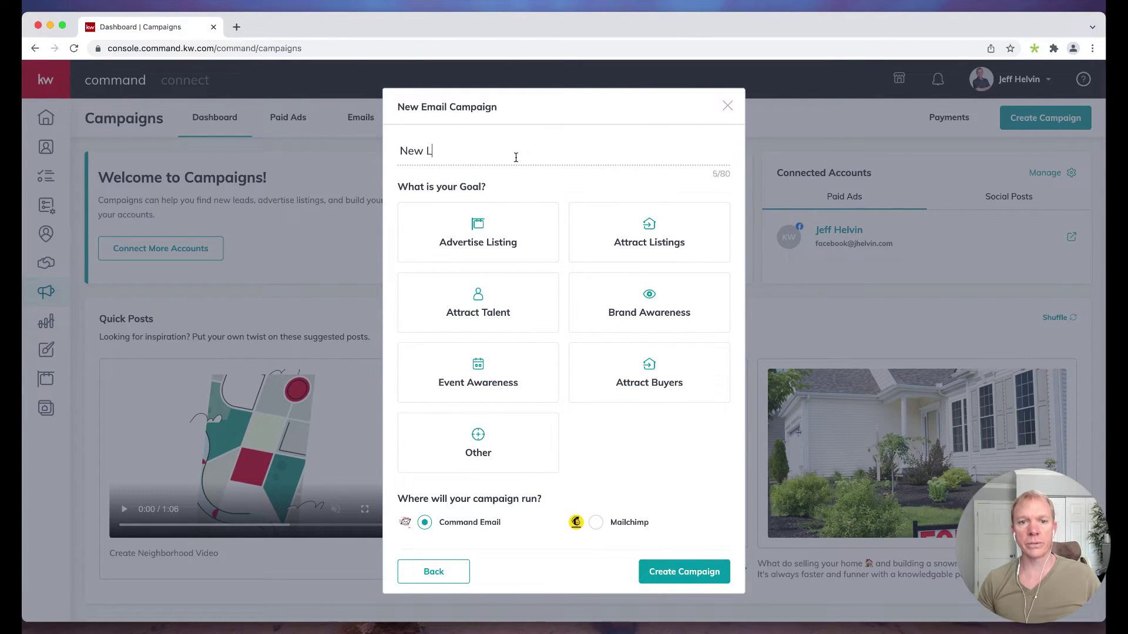
type("isting Al")
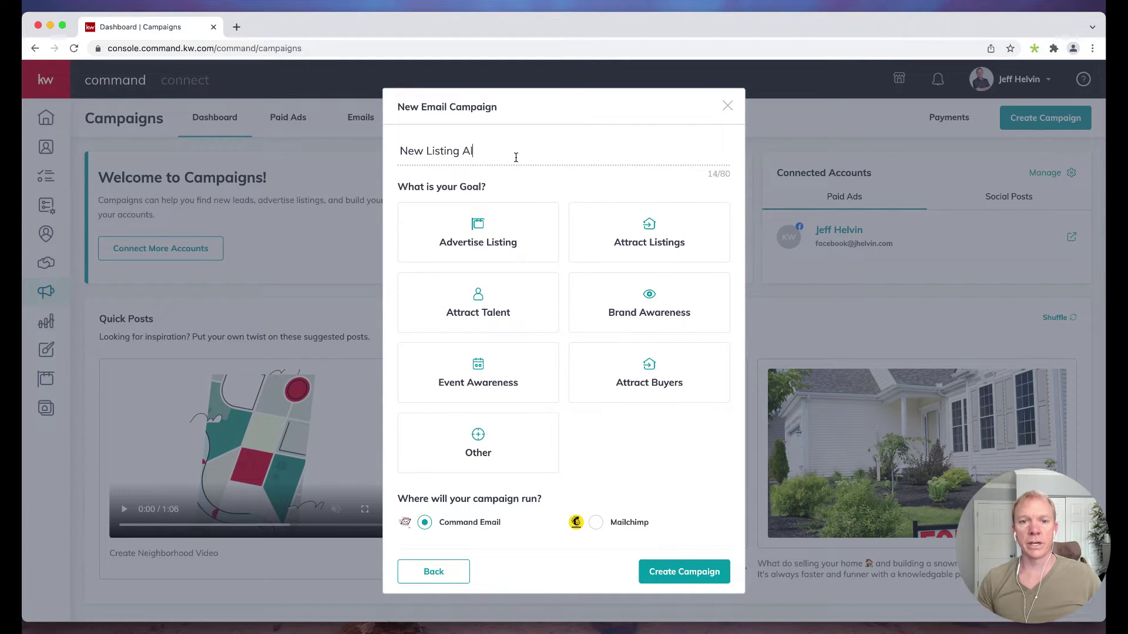
type("ert for 123 Main Str")
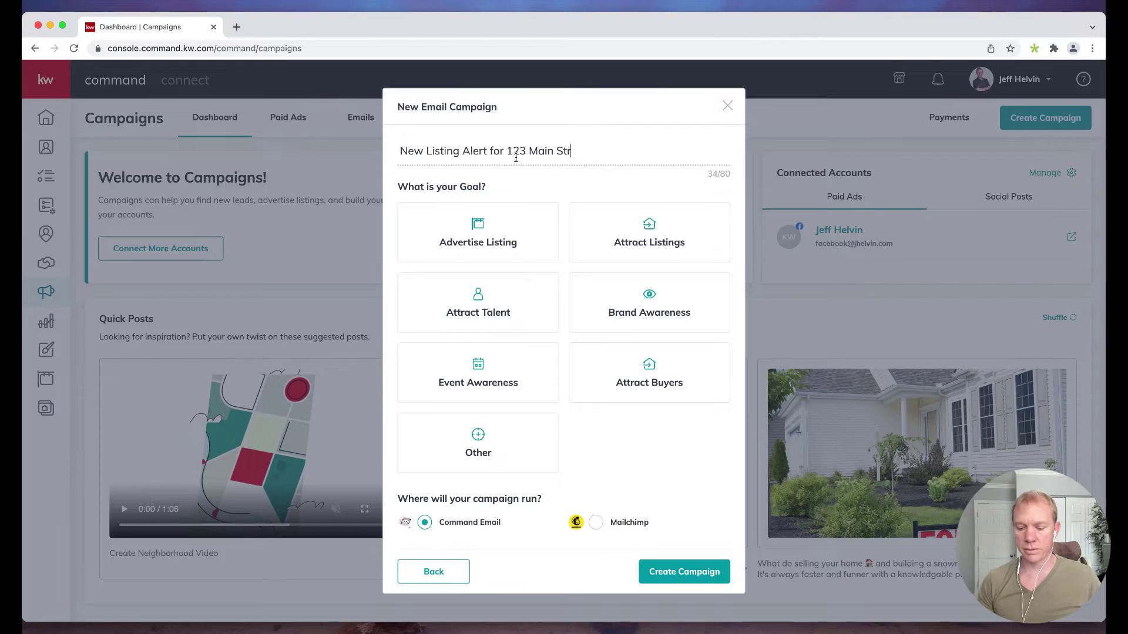
key("BackSpace")
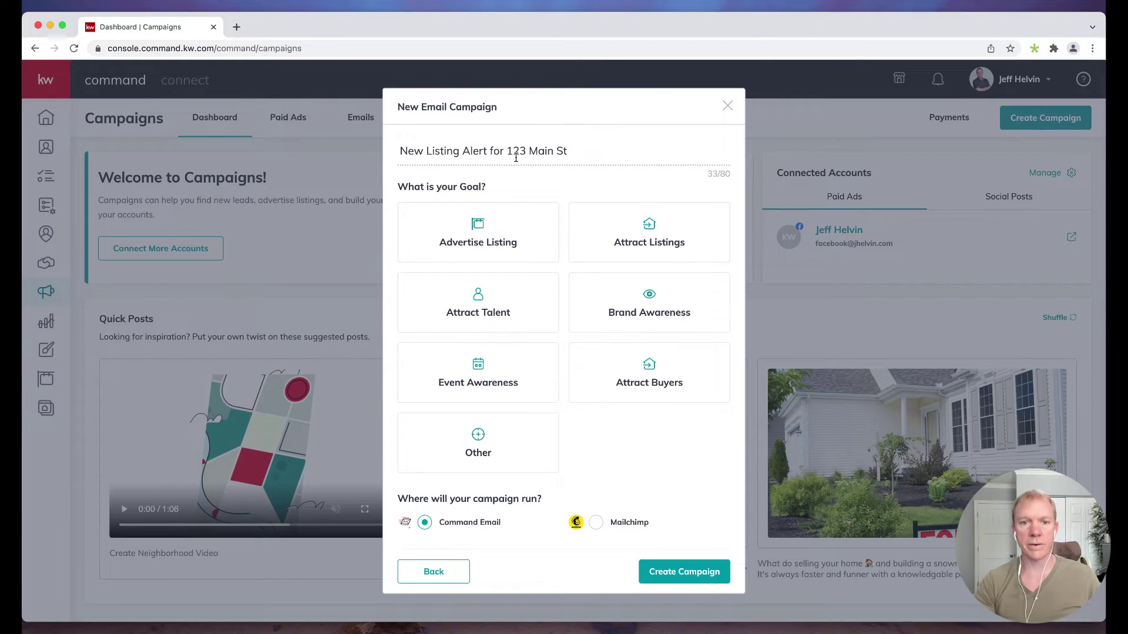
left_click(458, 244)
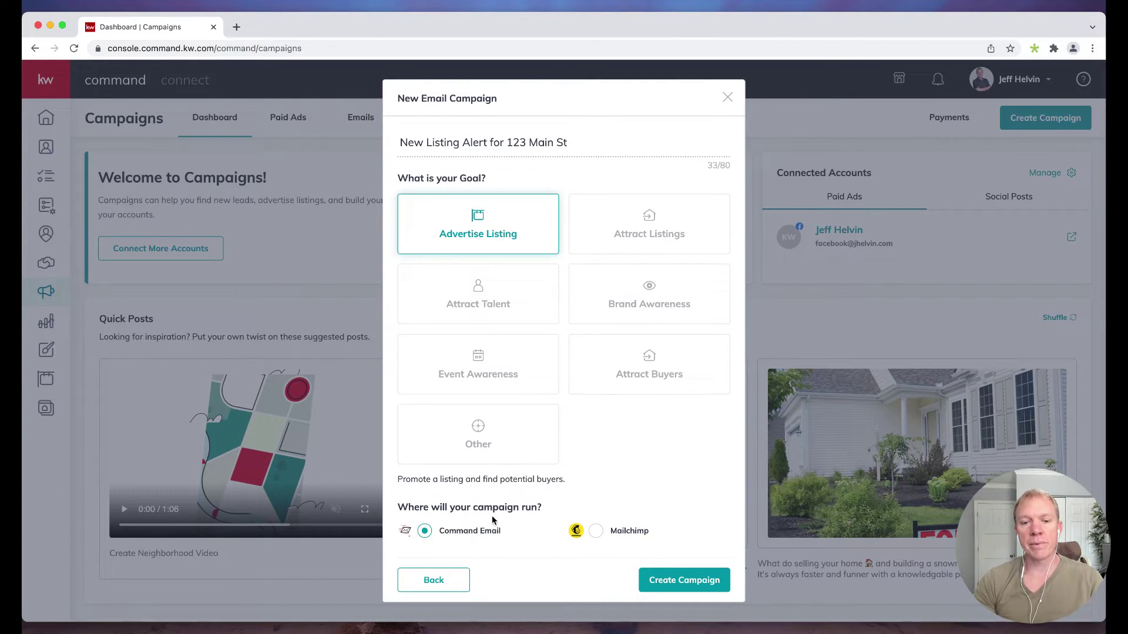
scroll(492, 516, "down", 1)
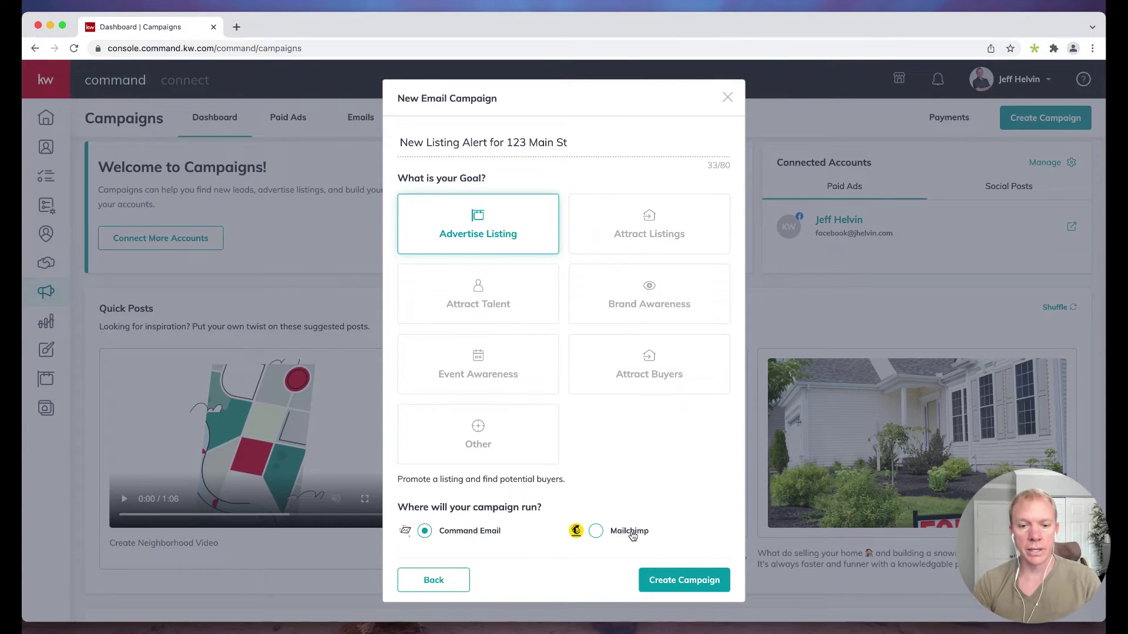
Create the campaign and keep Advertise Listing as its goal.
left_click(673, 580)
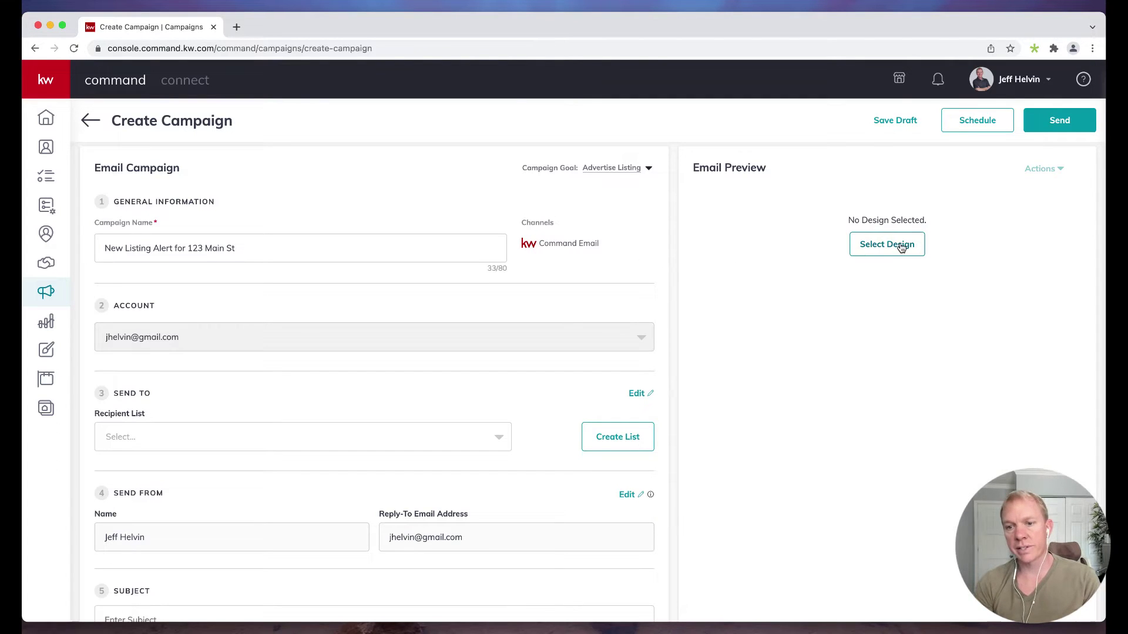
scroll(444, 287, "down", 5)
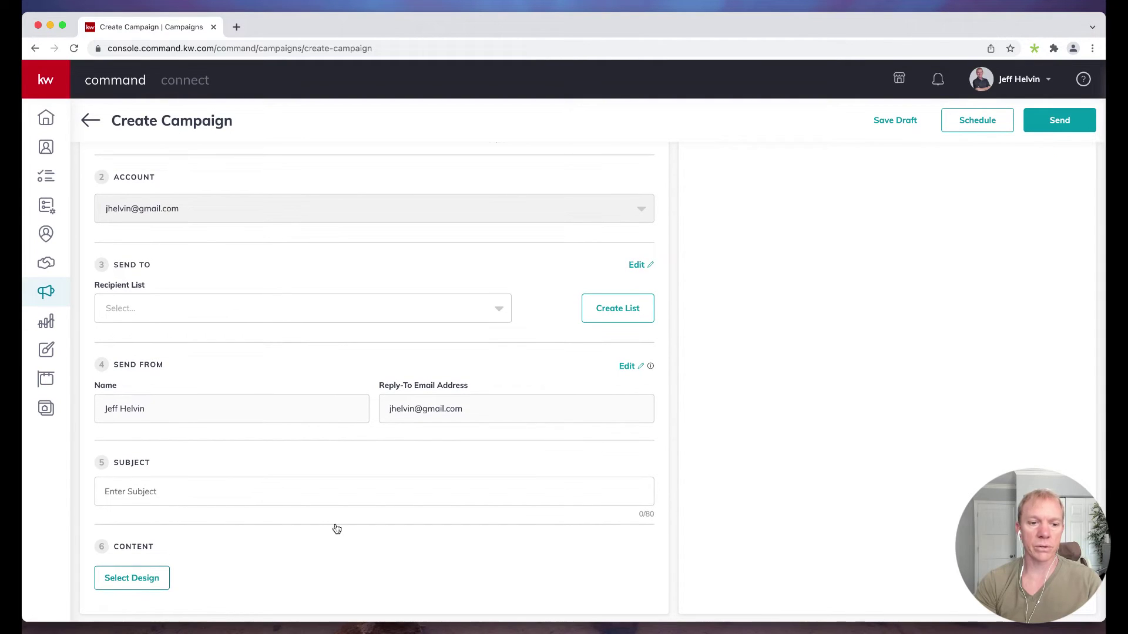
scroll(399, 505, "up", 5)
scroll(403, 499, "up", 1)
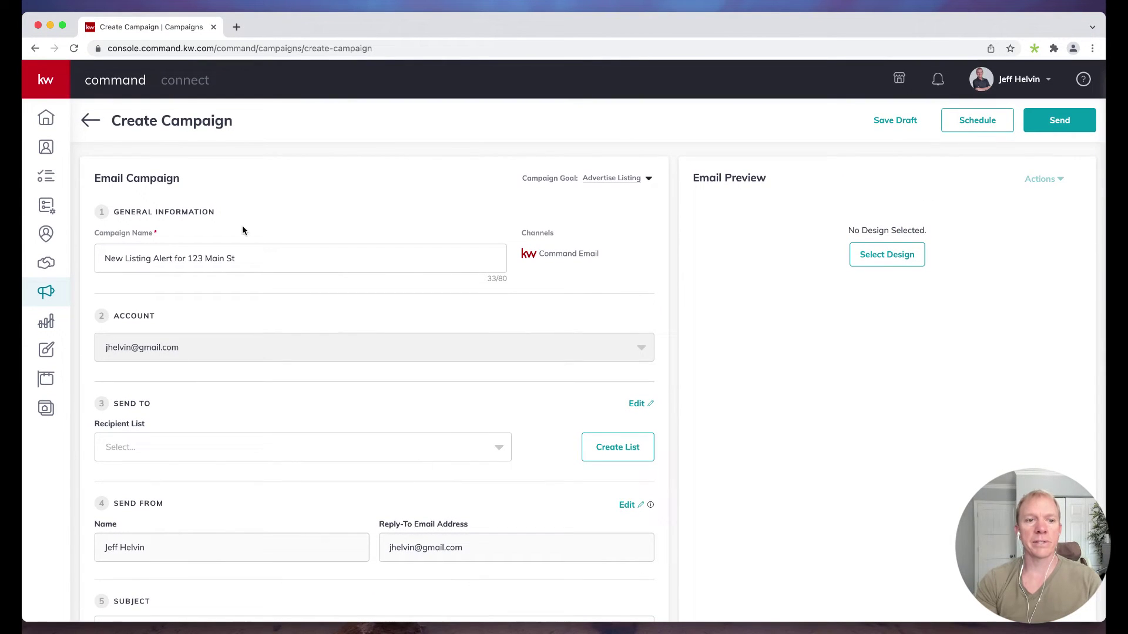
left_click(646, 182)
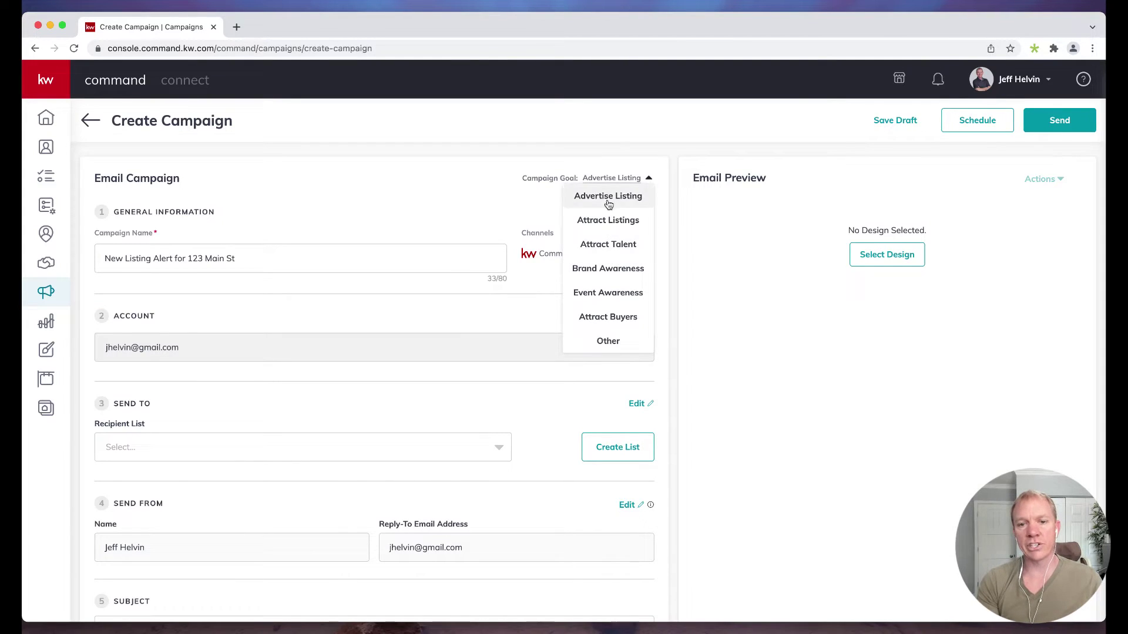
left_click(429, 169)
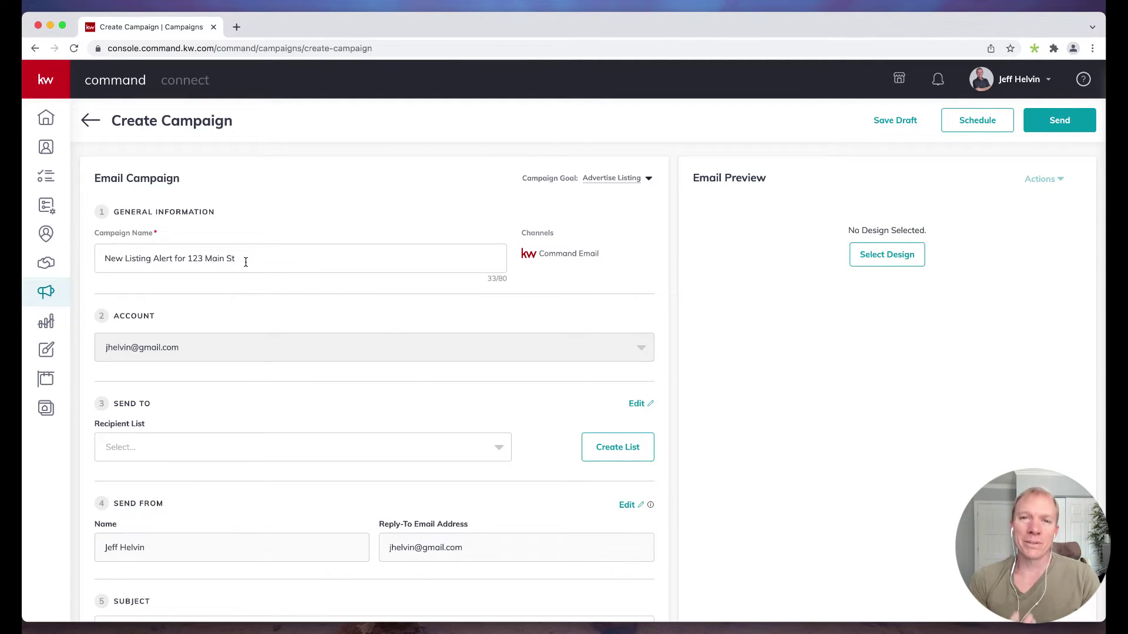
Look over the available recipient lists without choosing one.
scroll(274, 232, "down", 3)
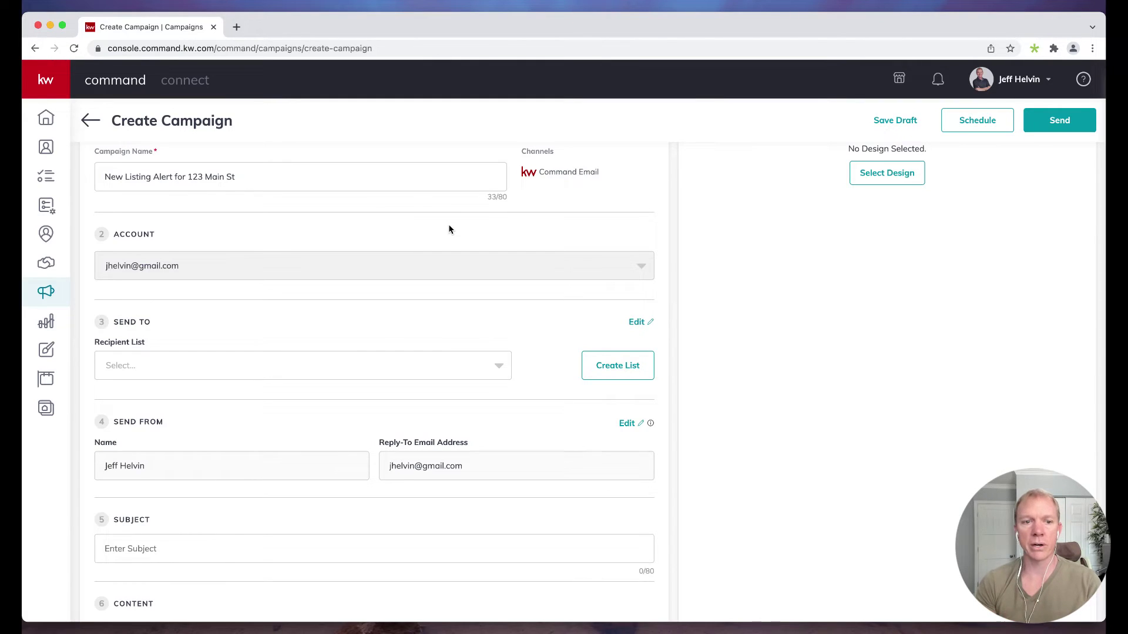
scroll(448, 227, "down", 2)
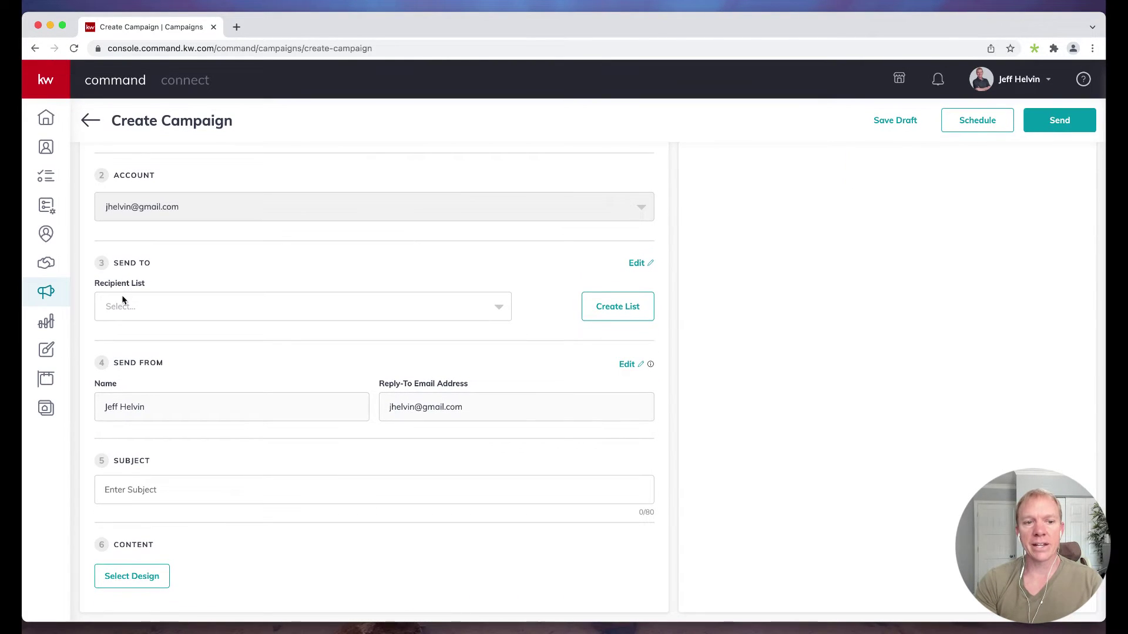
left_click(168, 306)
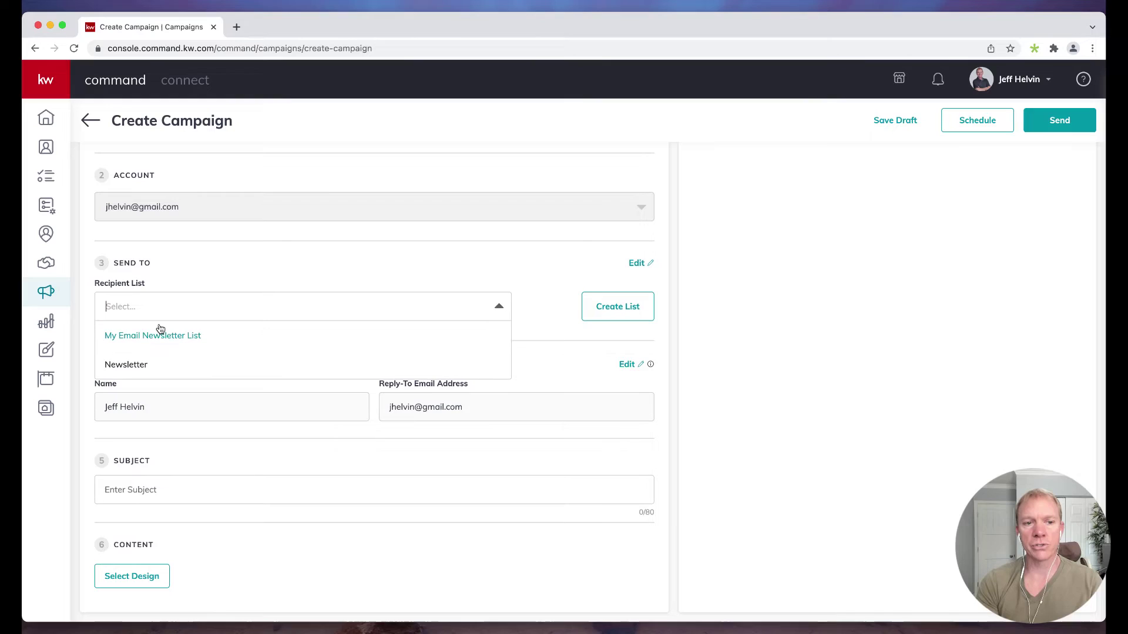
left_click(246, 272)
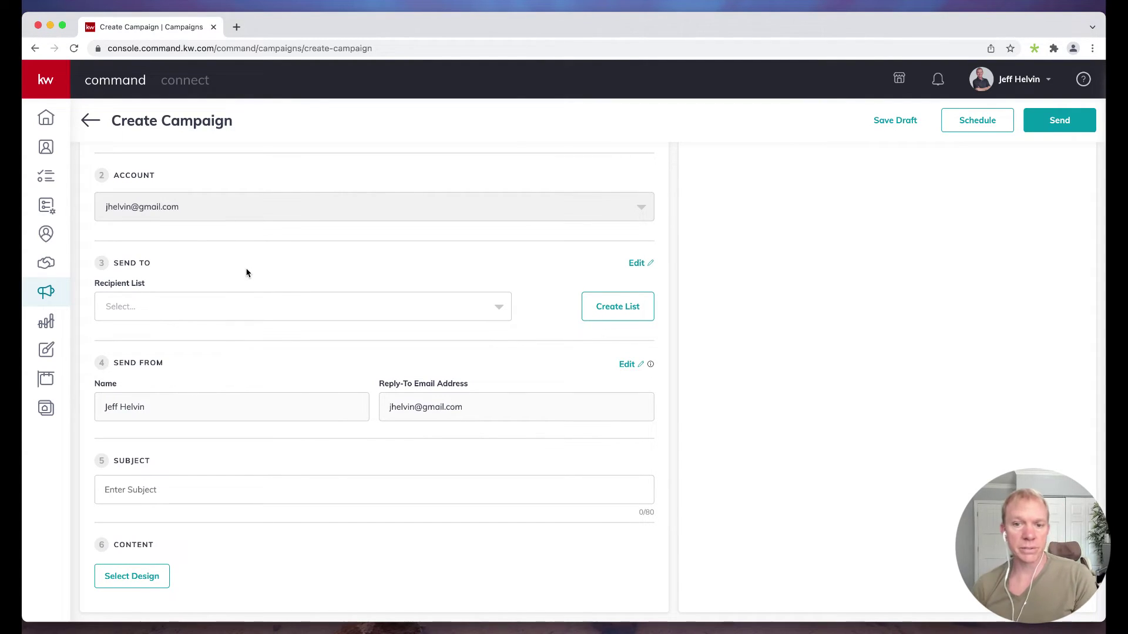
Start a new recipient list filtered by a contact tag.
left_click(611, 309)
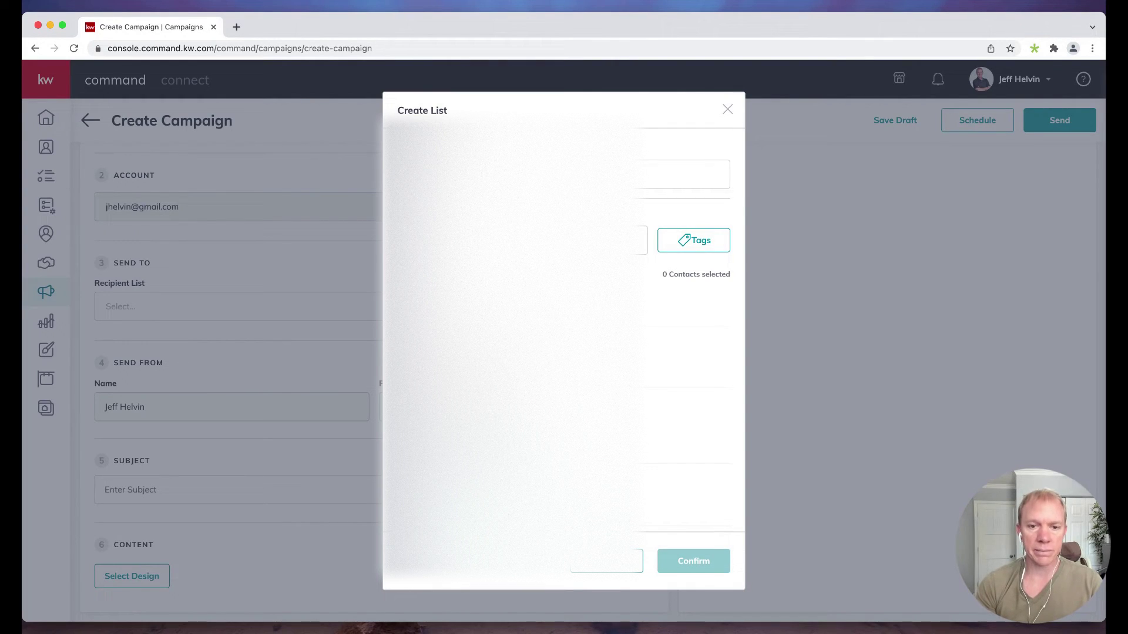
scroll(658, 282, "down", 5)
scroll(658, 282, "up", 5)
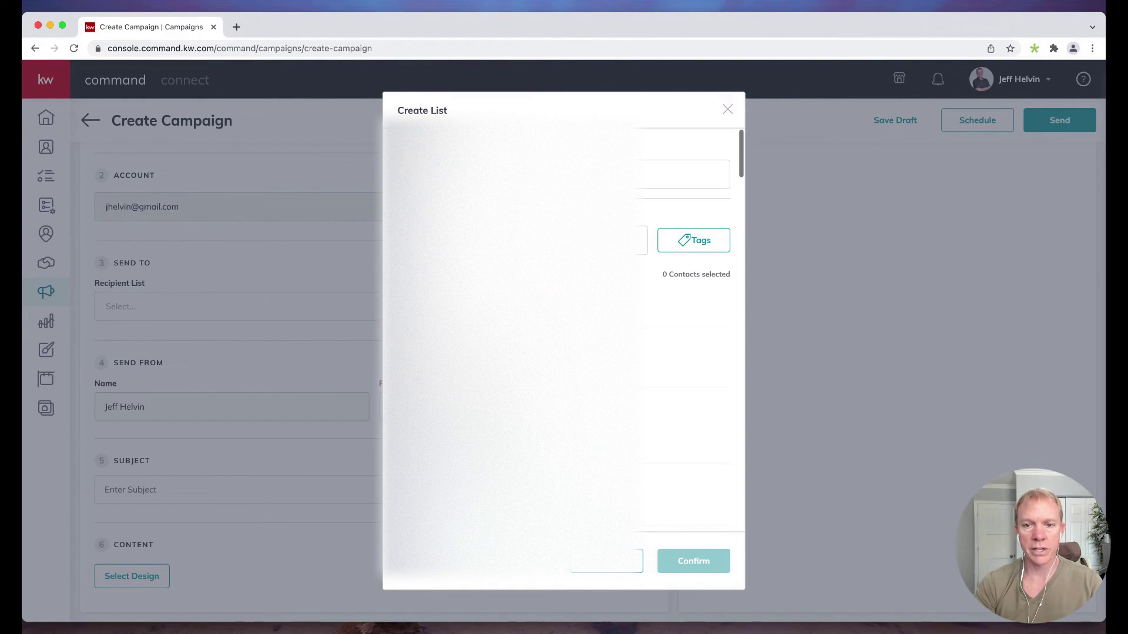
left_click(699, 241)
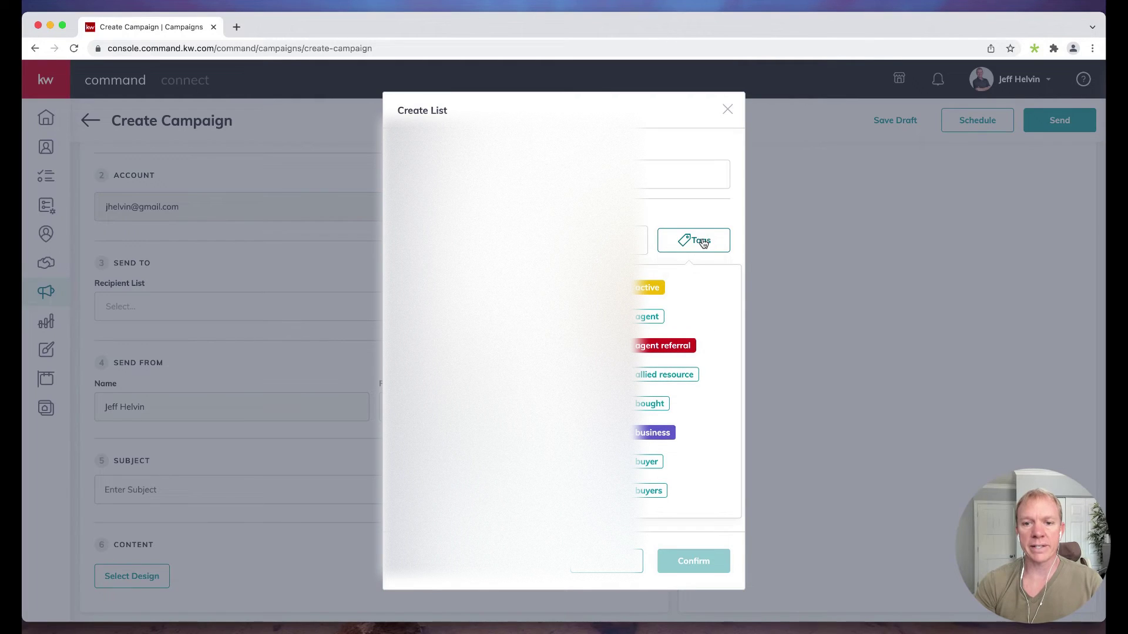
scroll(659, 318, "down", 1)
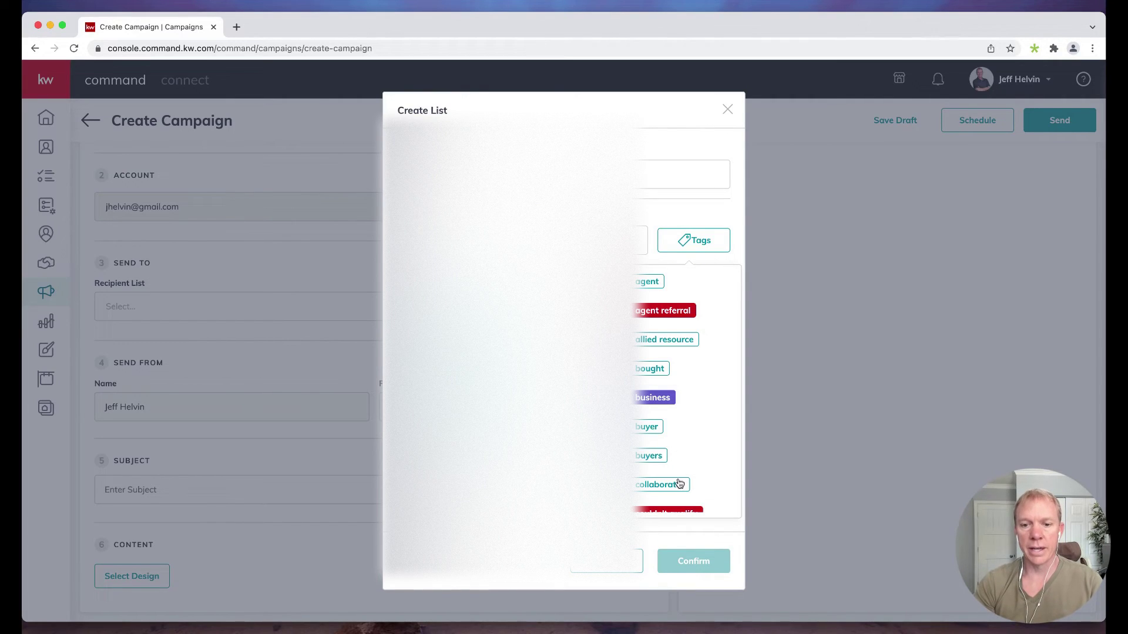
left_click(662, 310)
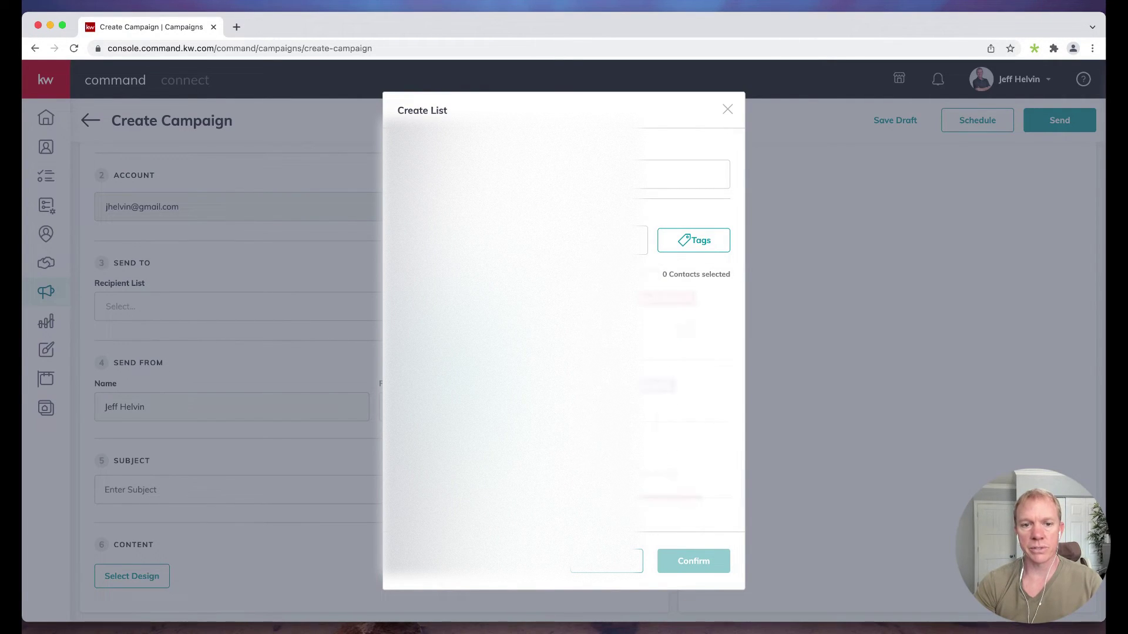
Review the 6 matching contacts and confirm the new list.
scroll(663, 310, "down", 5)
scroll(687, 329, "up", 5)
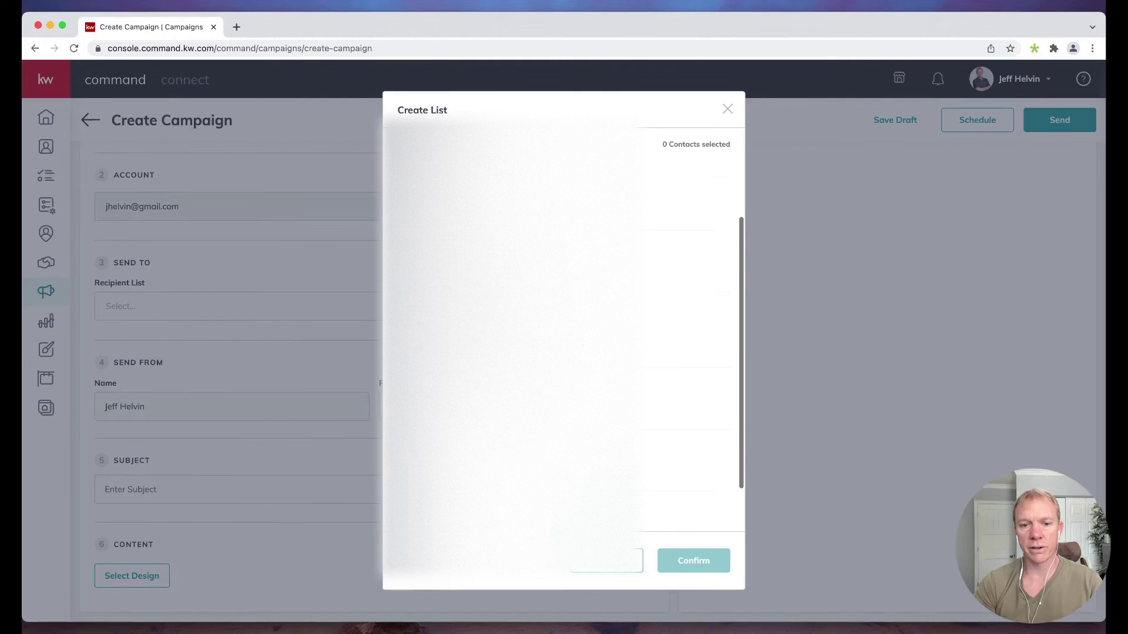
scroll(687, 329, "down", 5)
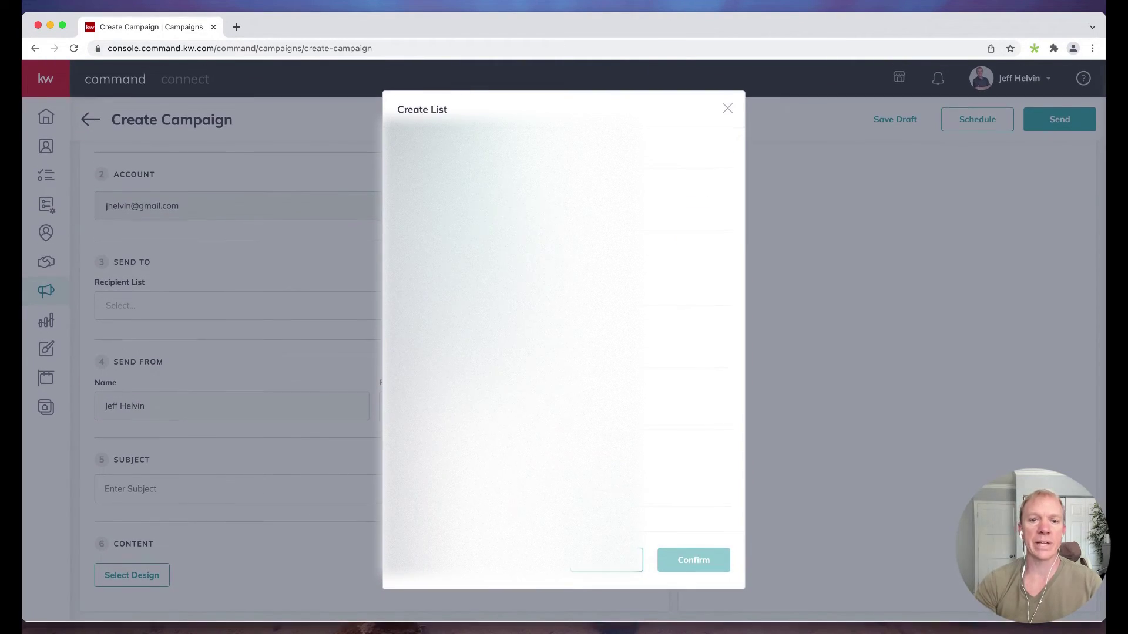
scroll(687, 329, "up", 5)
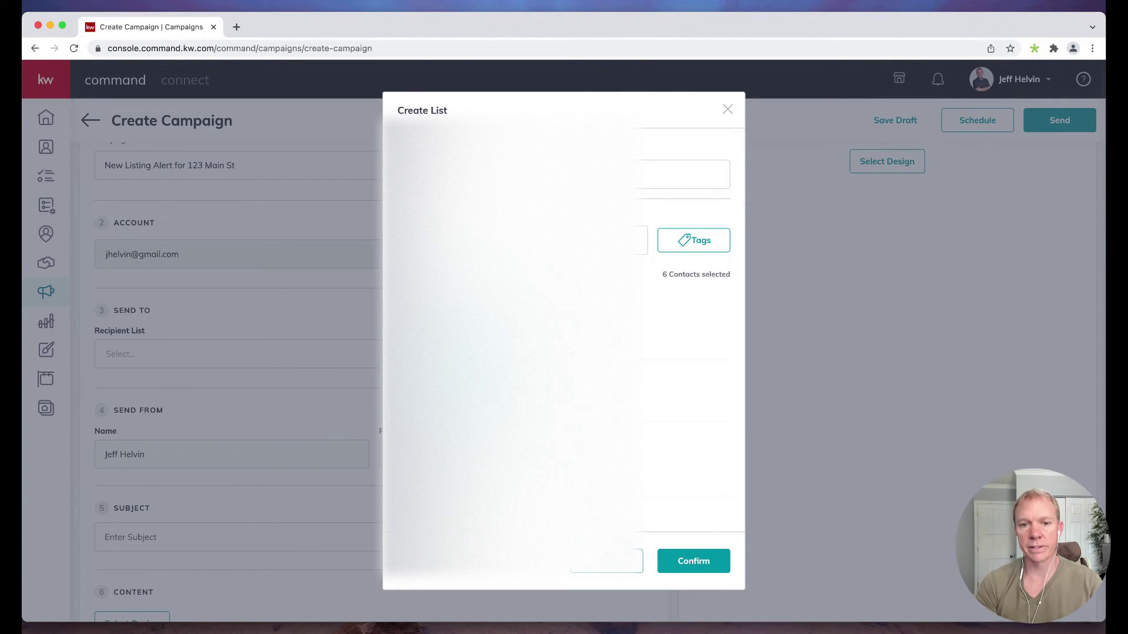
scroll(564, 352, "up", 2)
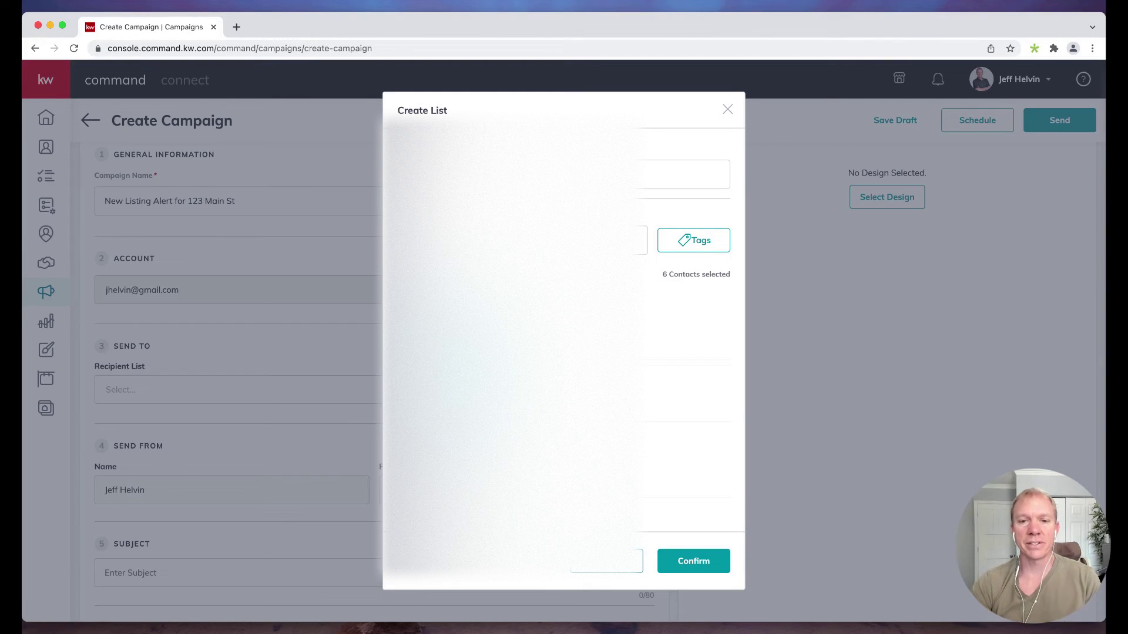
scroll(564, 329, "down", 10)
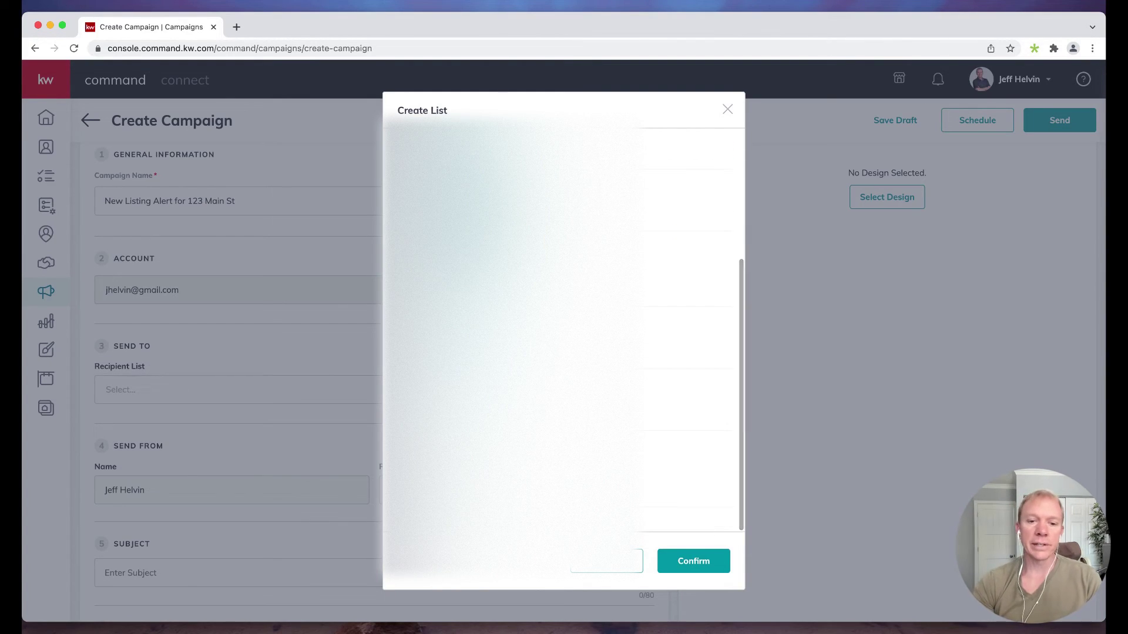
left_click(699, 562)
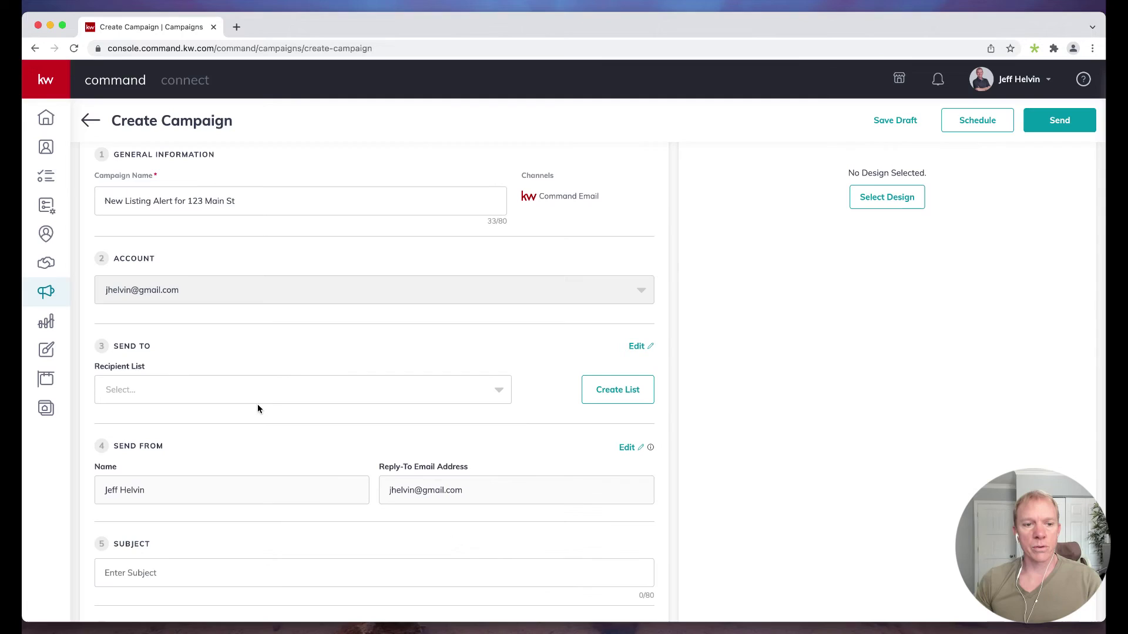
Choose Buyers as the campaign's recipient list.
scroll(232, 418, "down", 2)
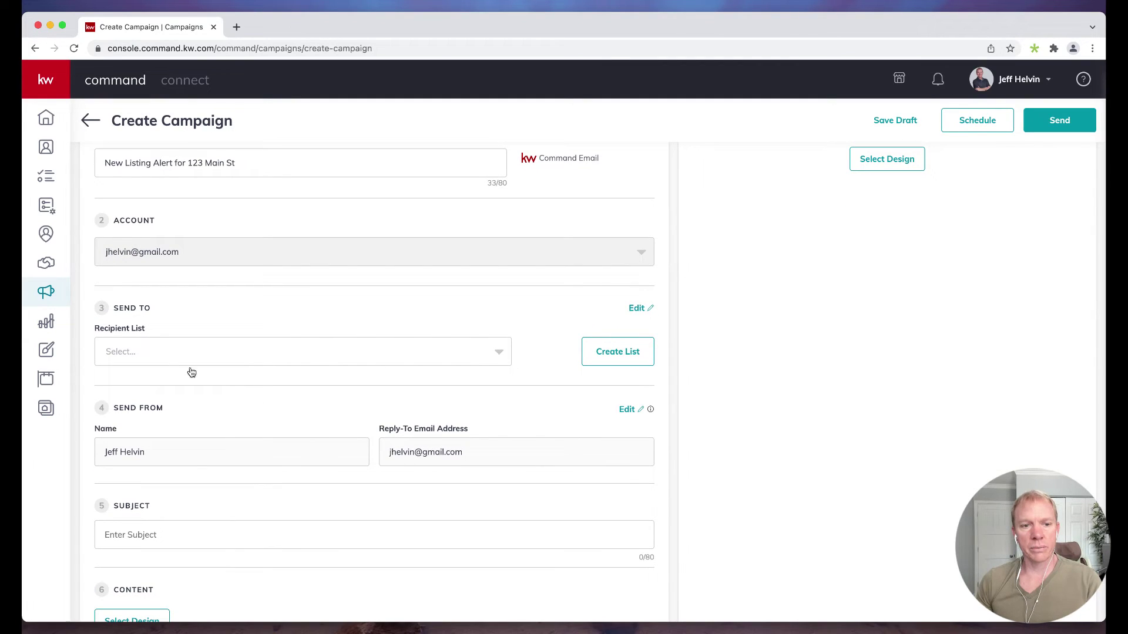
left_click(499, 353)
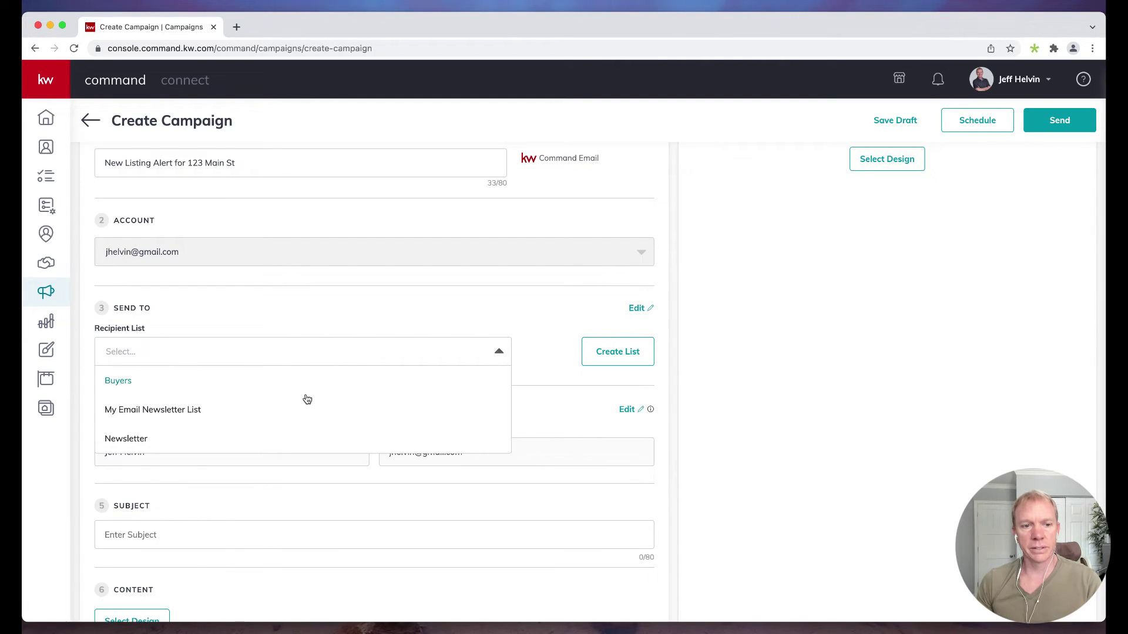
left_click(127, 389)
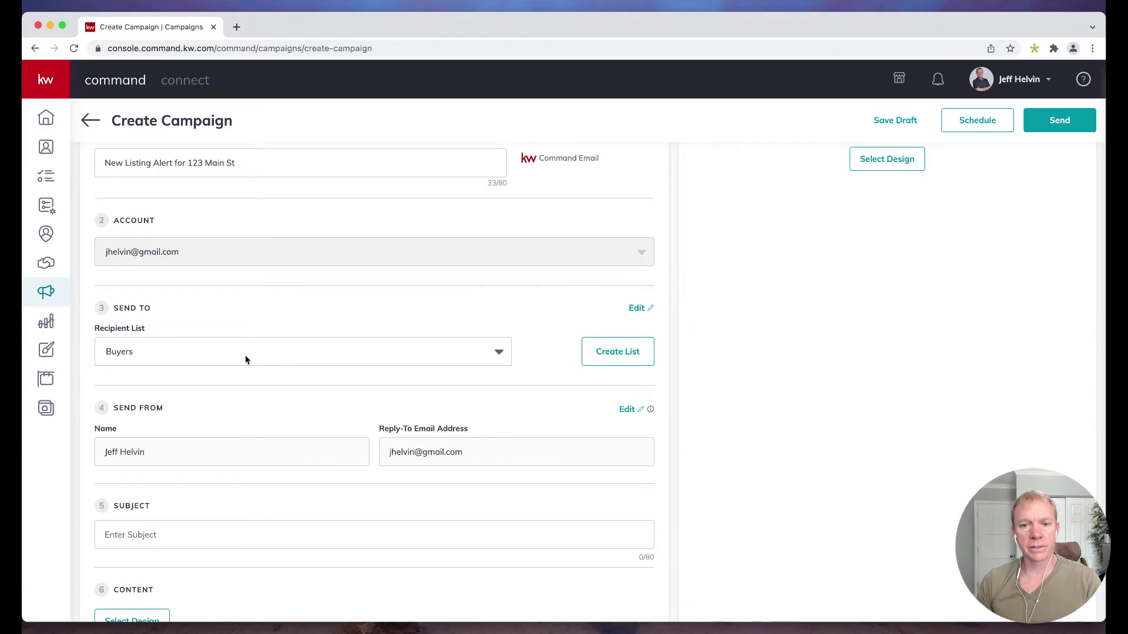
Open the Send From sender settings, then close that Settings tab.
scroll(528, 364, "down", 2)
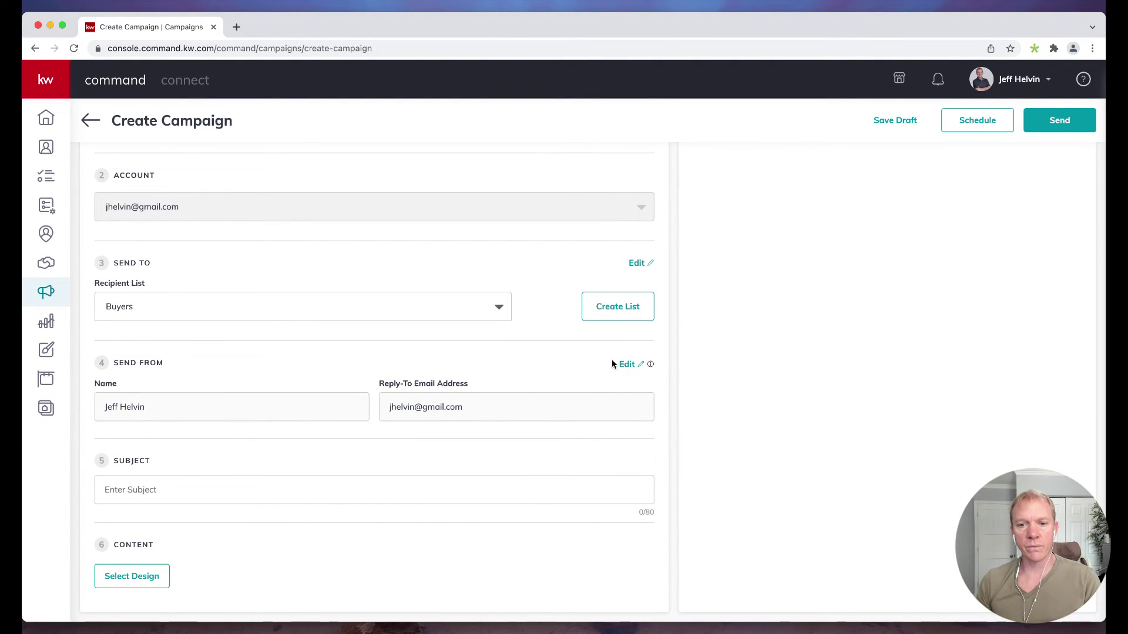
left_click(627, 365)
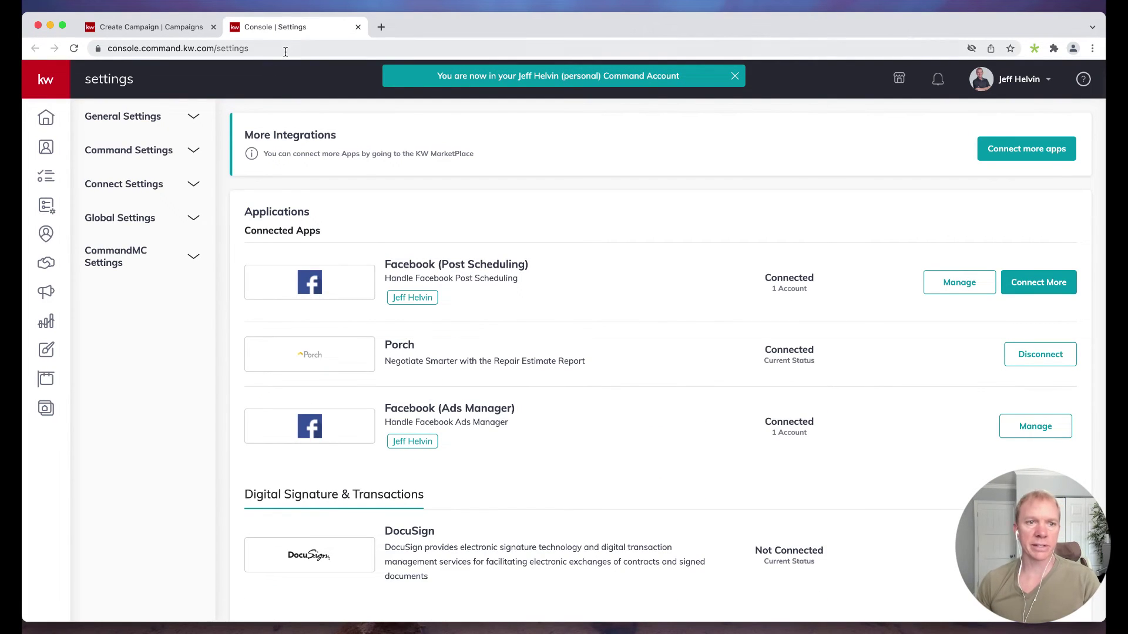
left_click(358, 27)
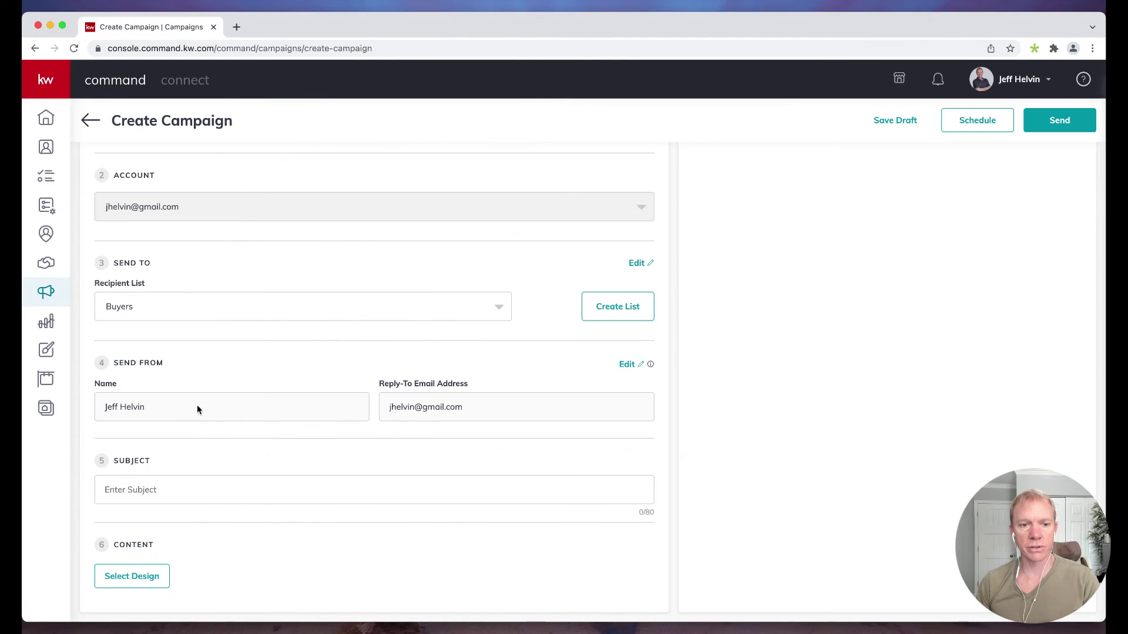
Enter the subject 'New Listing Alert for 123 Main Street'.
left_click(176, 491)
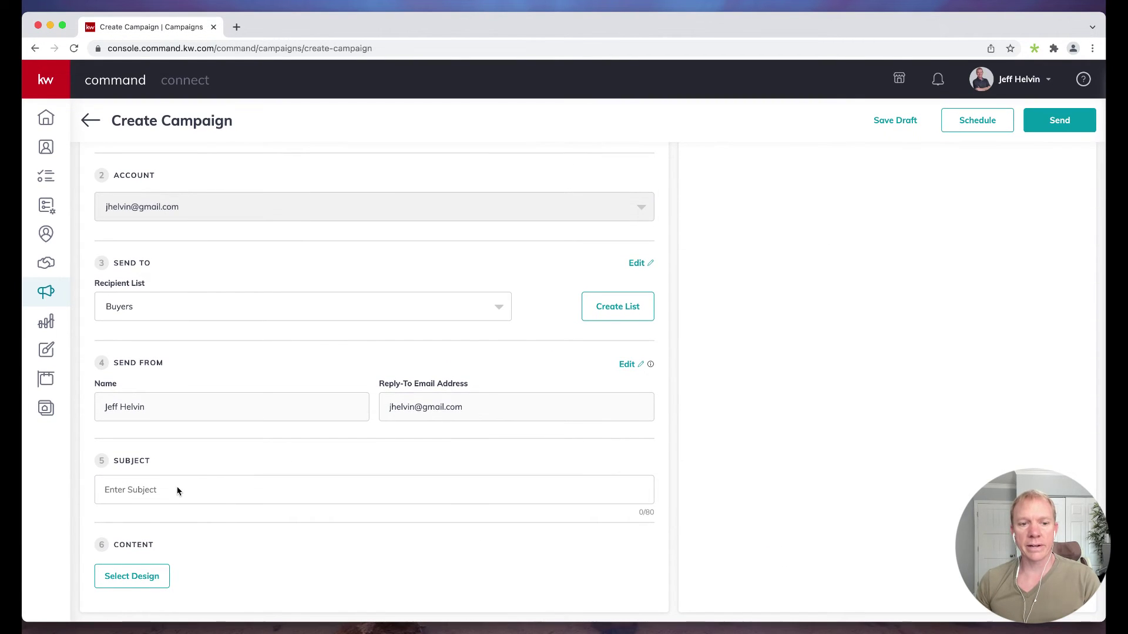
type("New")
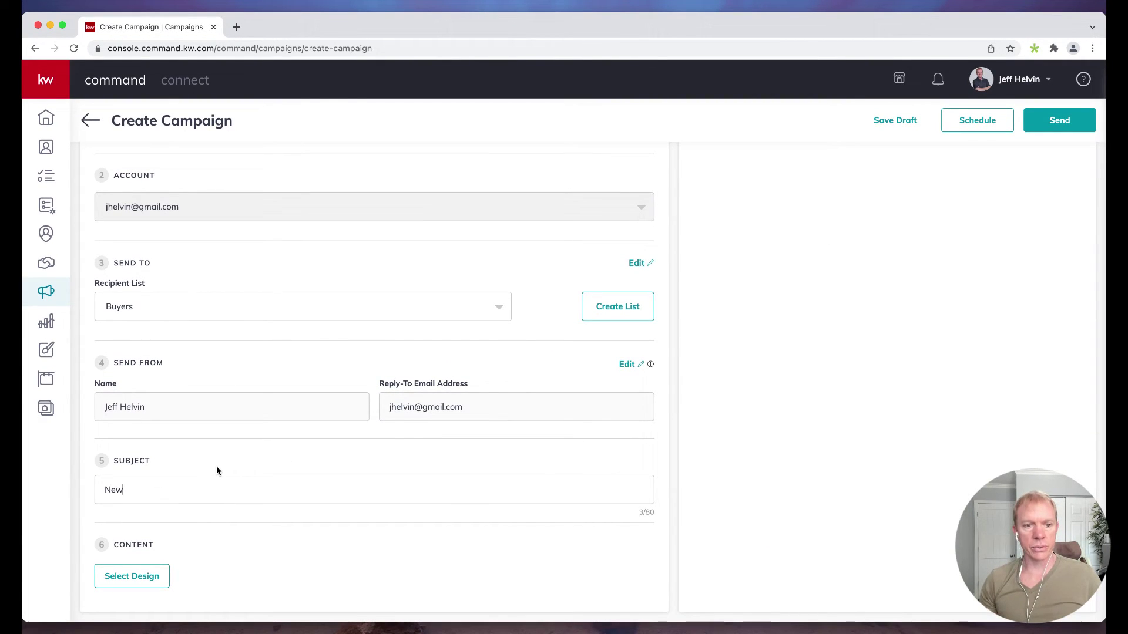
type(" Listing Ale")
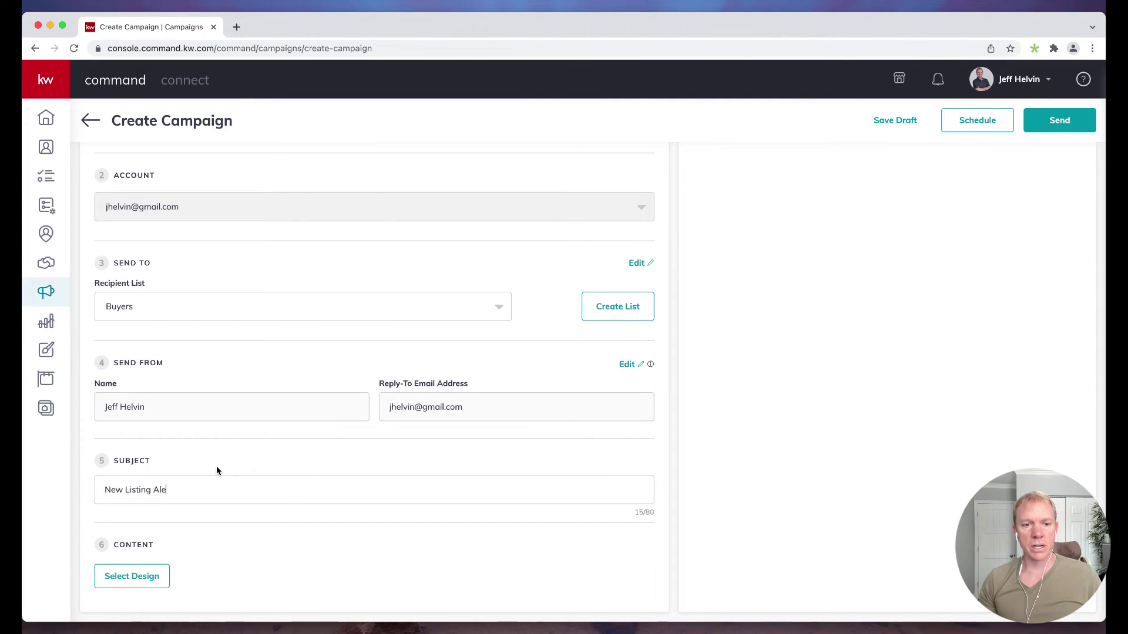
type("rt for 123 ")
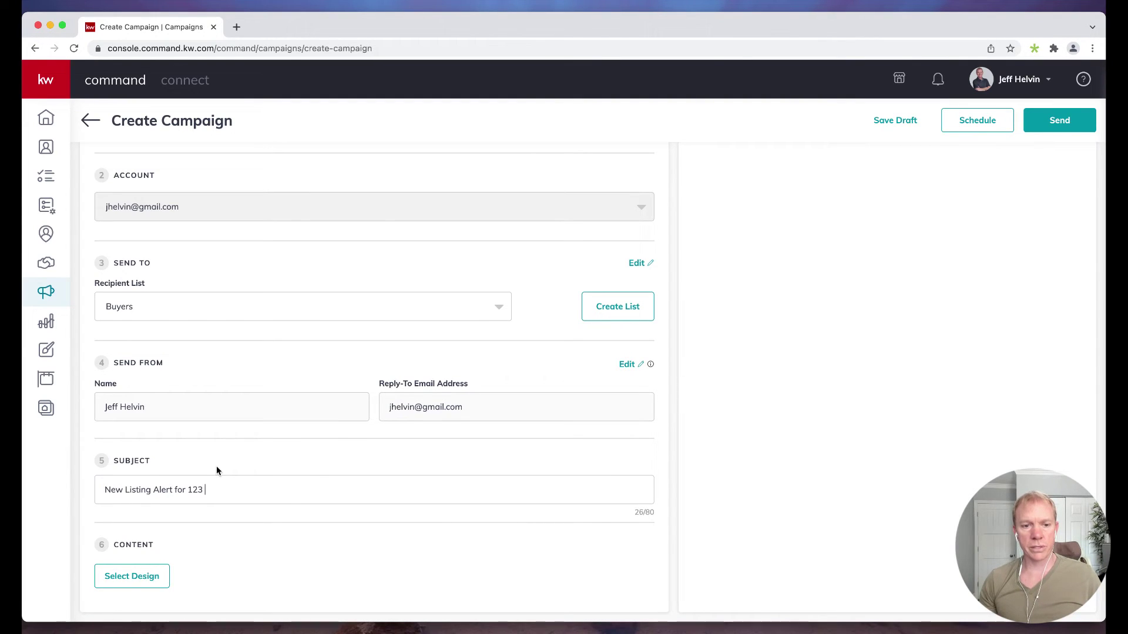
type("Main Street")
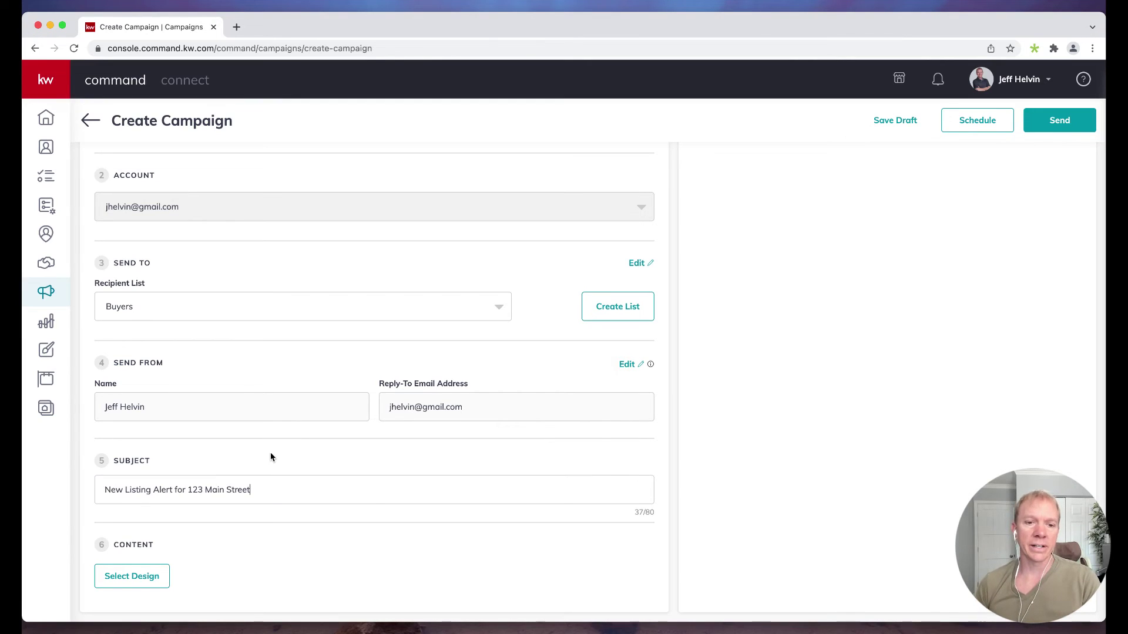
scroll(323, 450, "down", 1)
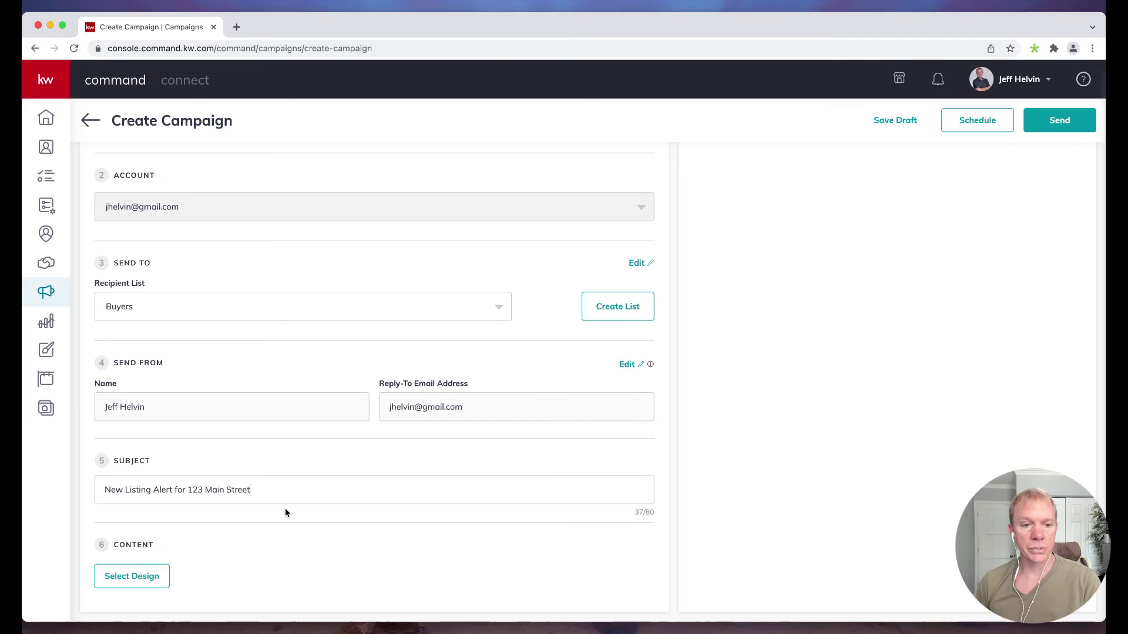
left_click(183, 550)
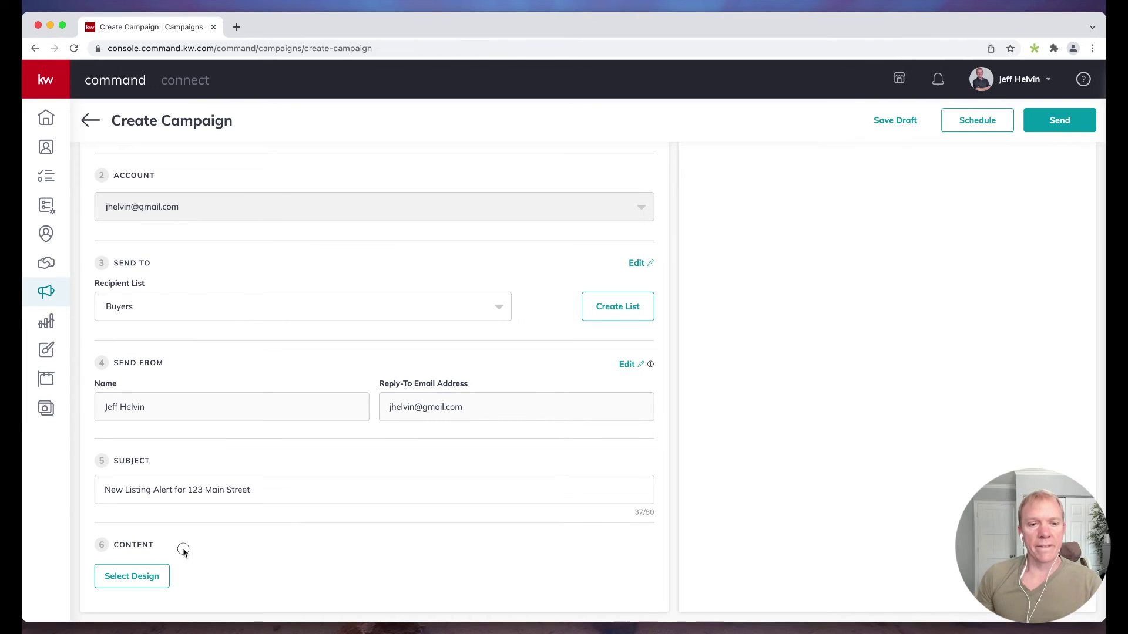
Apply the New Listing Alert template as the email design, then exit the editor discarding changes.
left_click(139, 578)
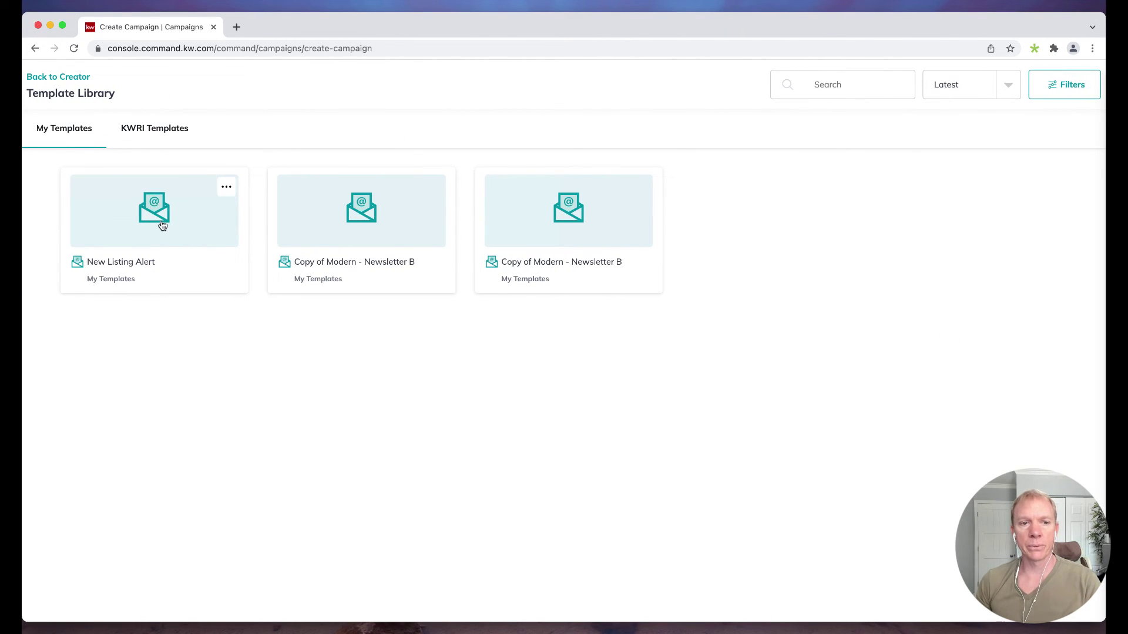
left_click(162, 225)
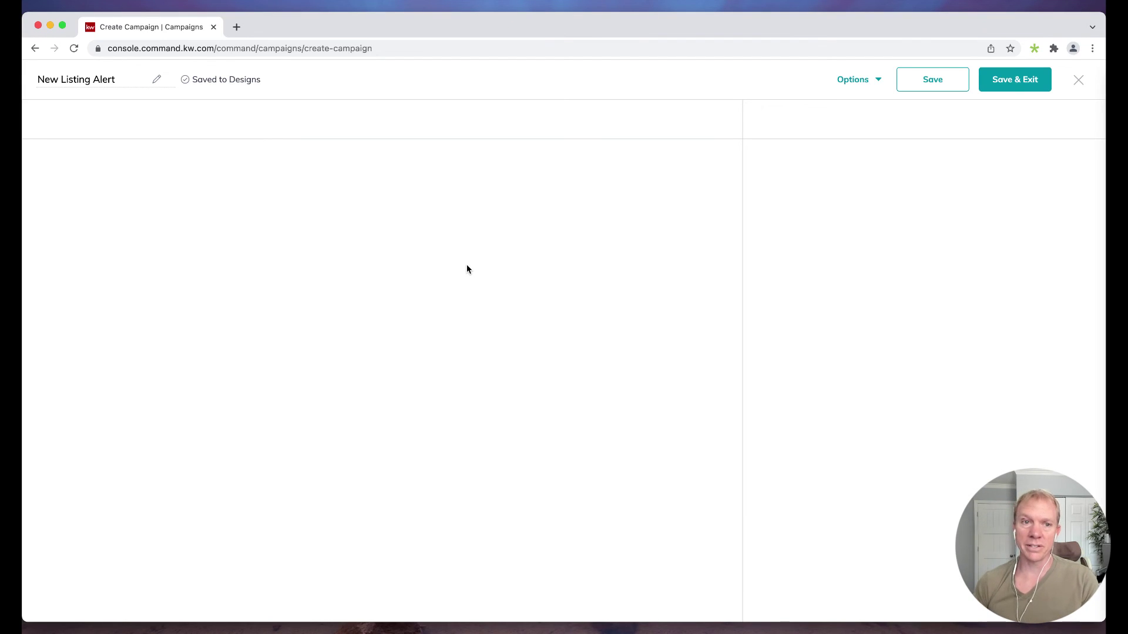
left_click(1019, 81)
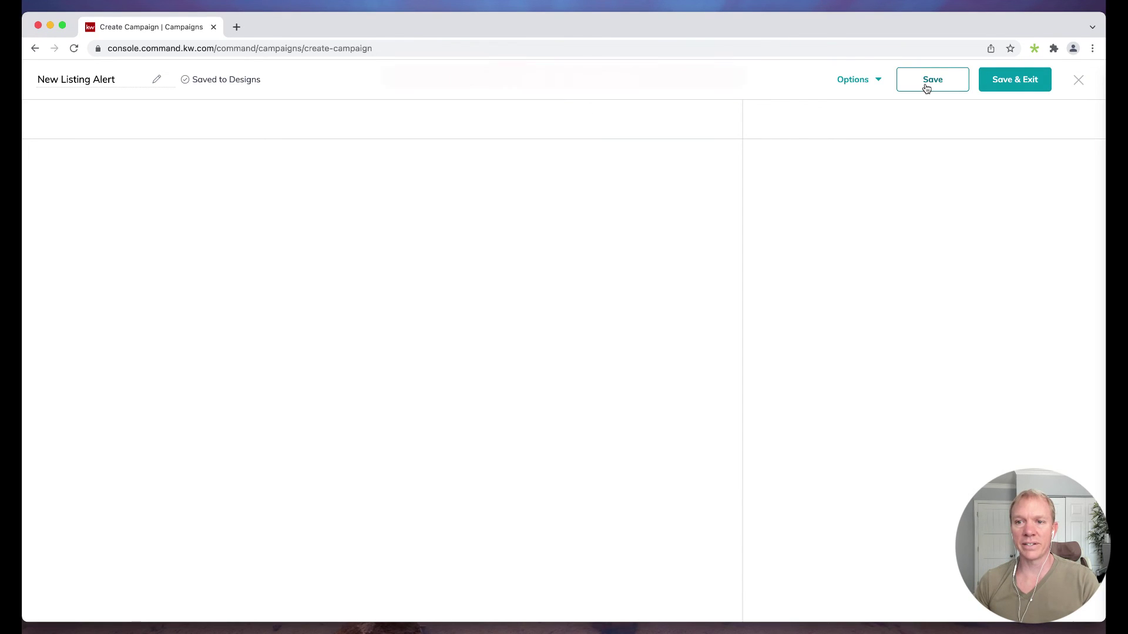
left_click(1078, 82)
left_click(685, 390)
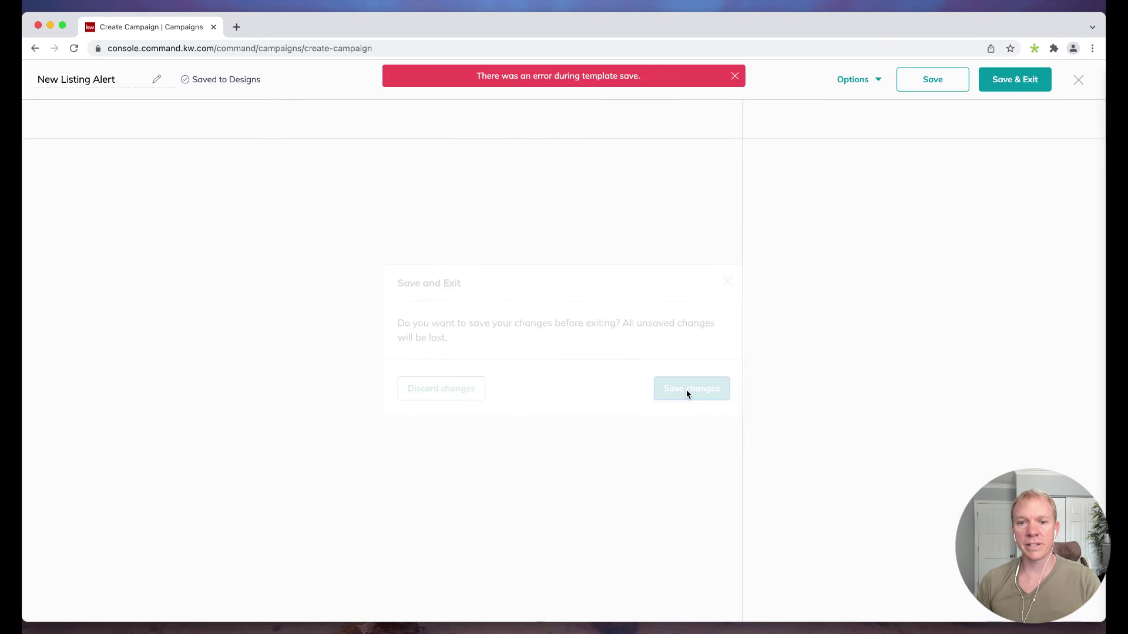
left_click(1079, 80)
left_click(453, 390)
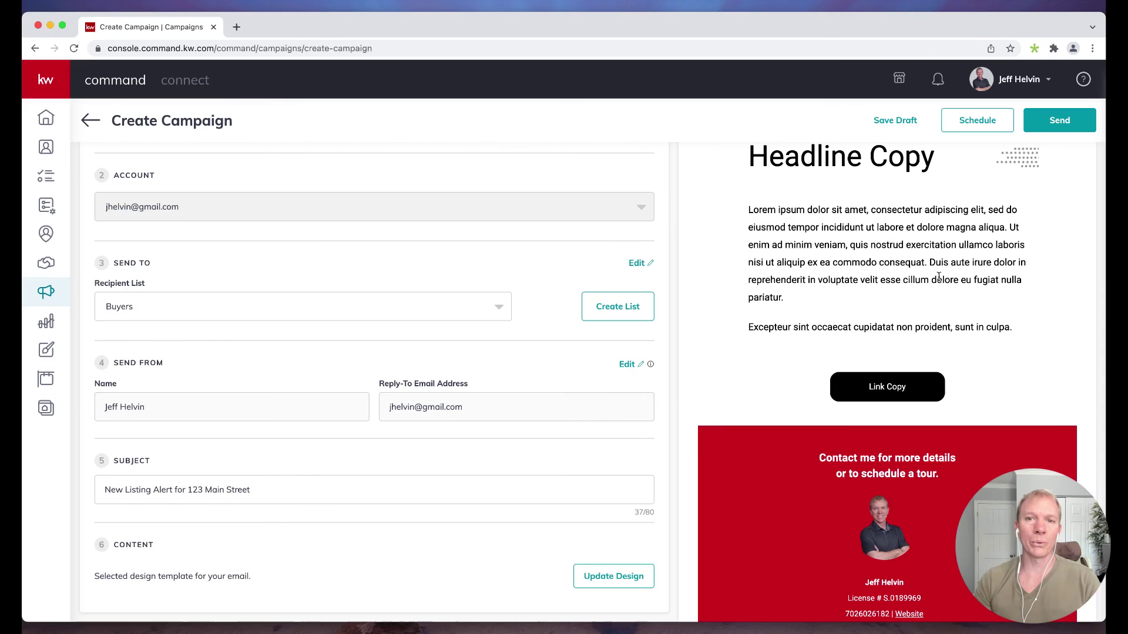
scroll(938, 277, "up", 3)
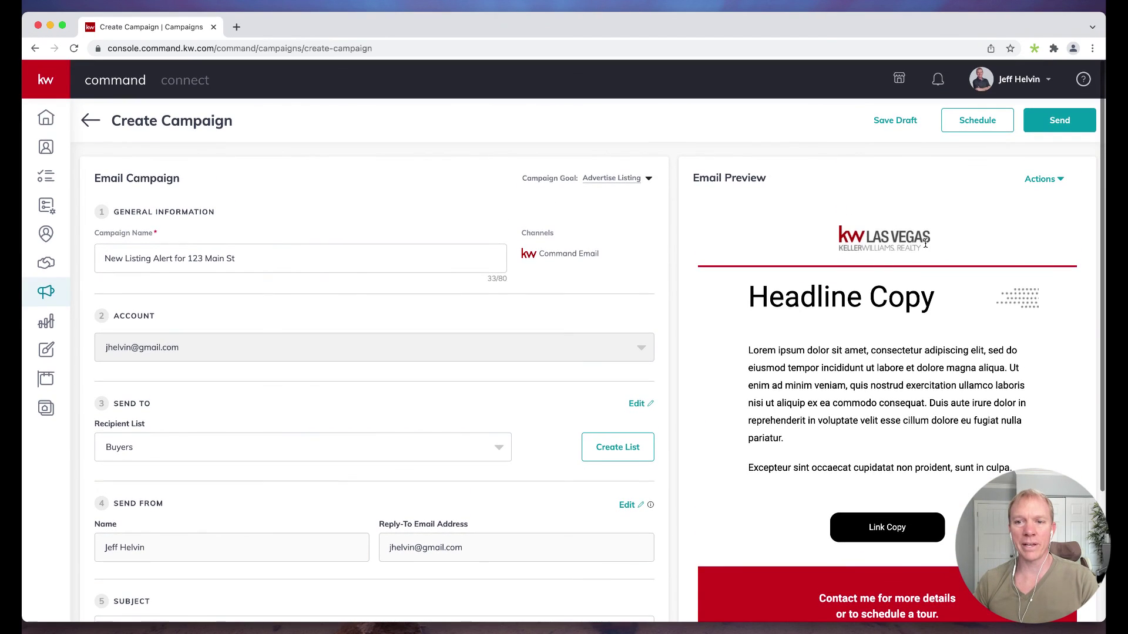
scroll(877, 280, "down", 5)
scroll(877, 280, "down", 8)
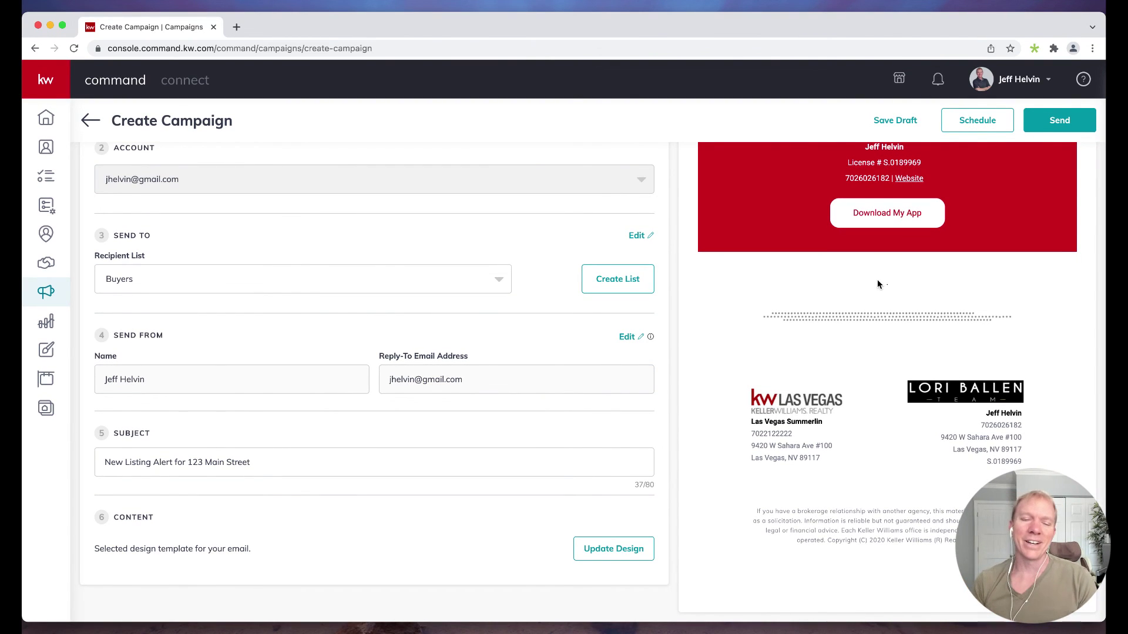
scroll(674, 341, "up", 3)
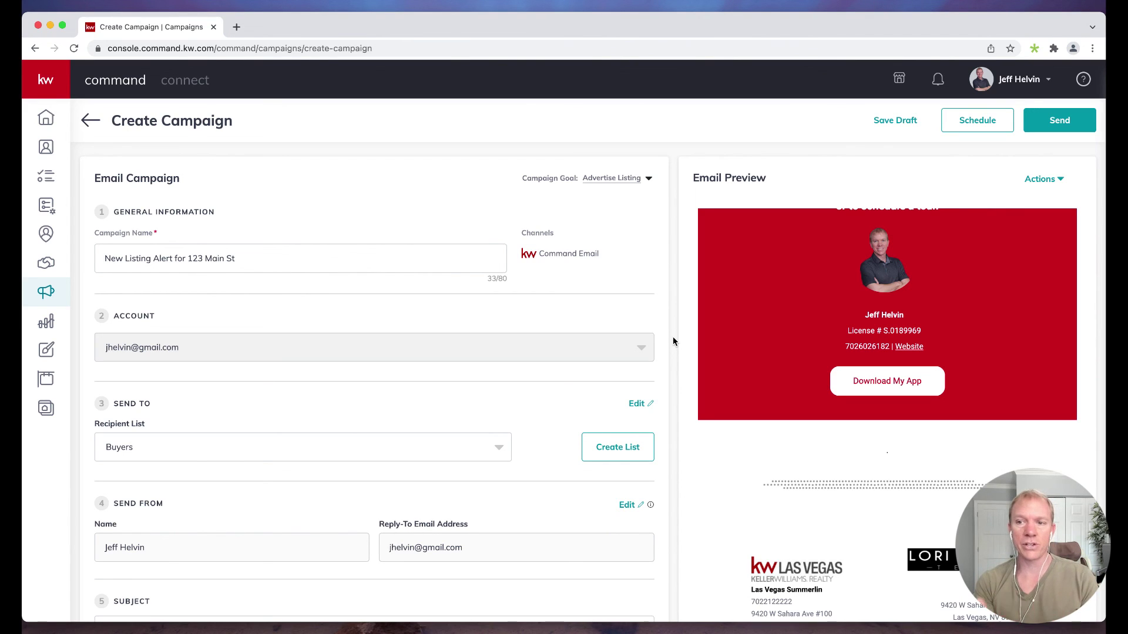
scroll(669, 300, "down", 3)
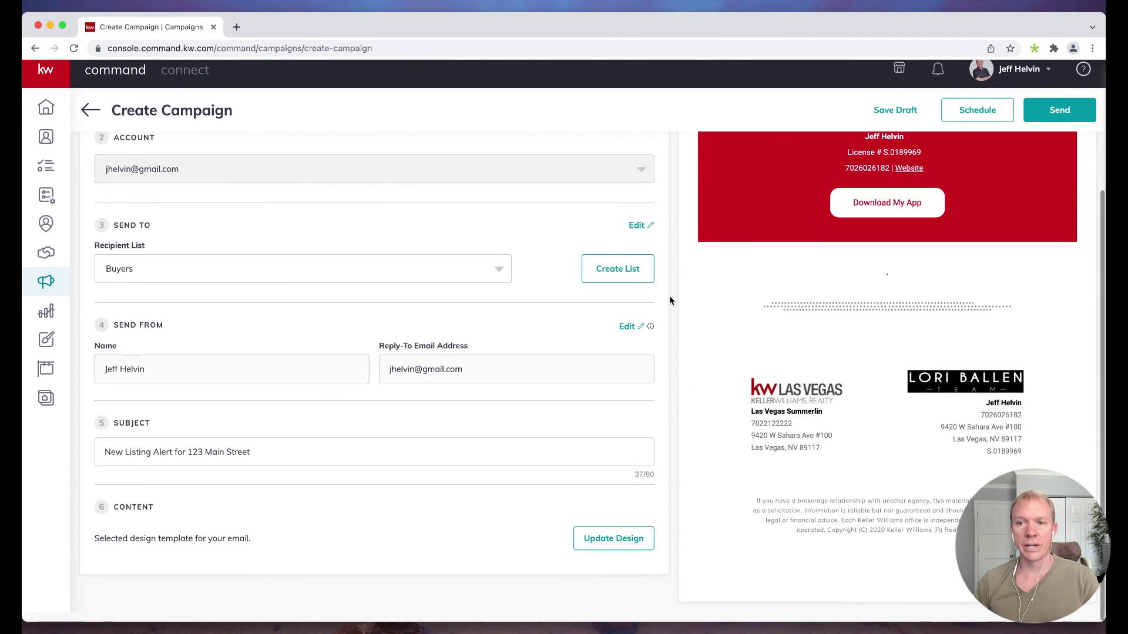
scroll(670, 300, "up", 3)
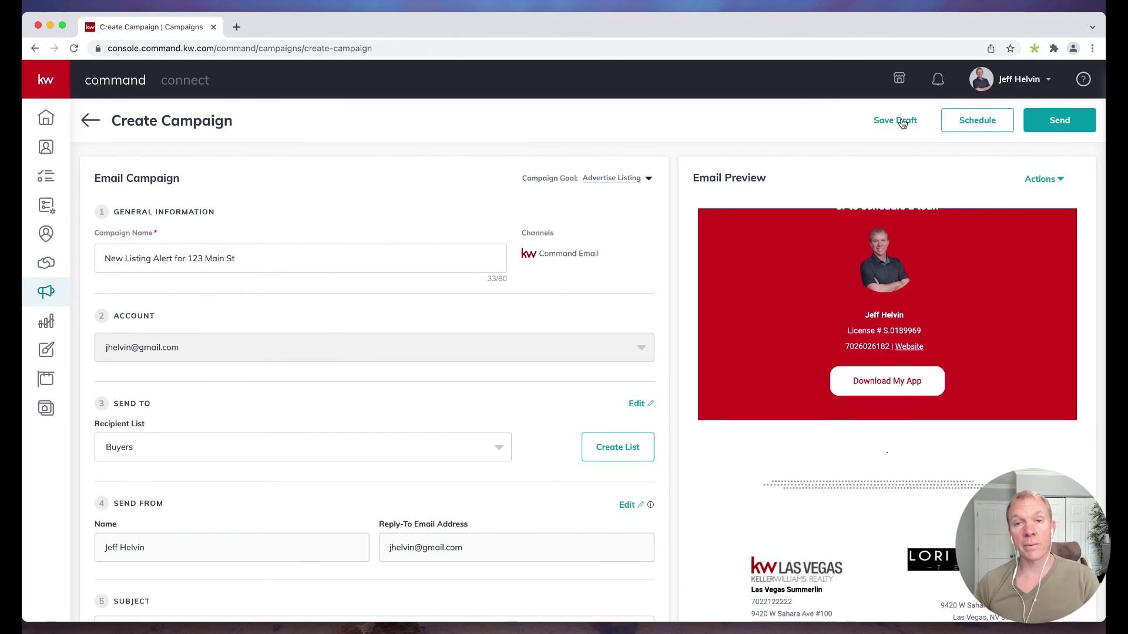
left_click(989, 123)
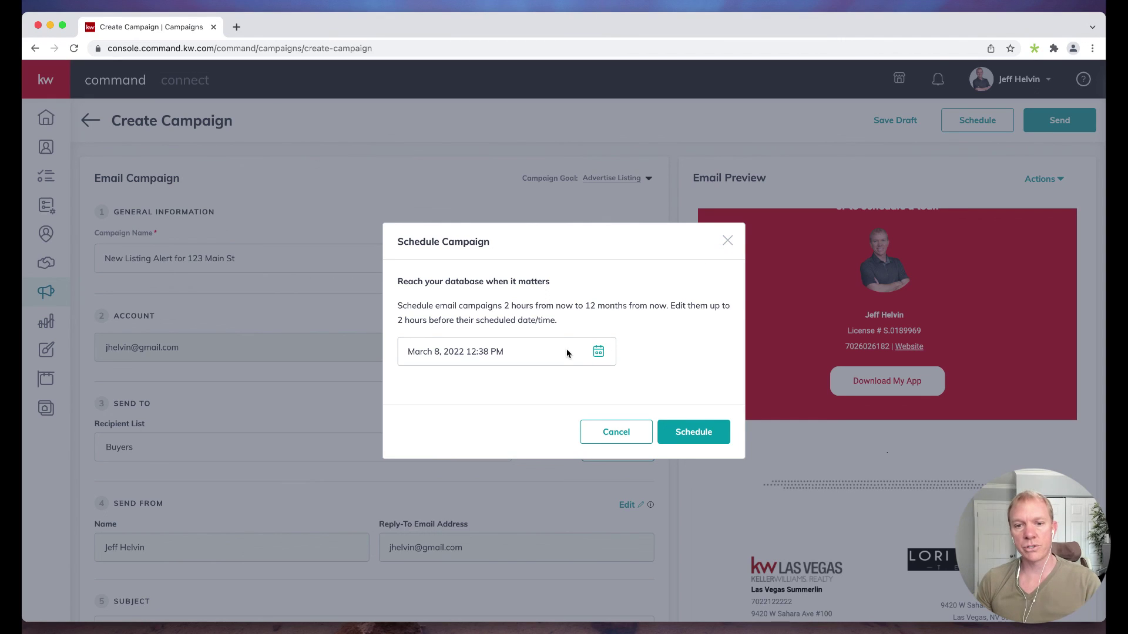
left_click(728, 241)
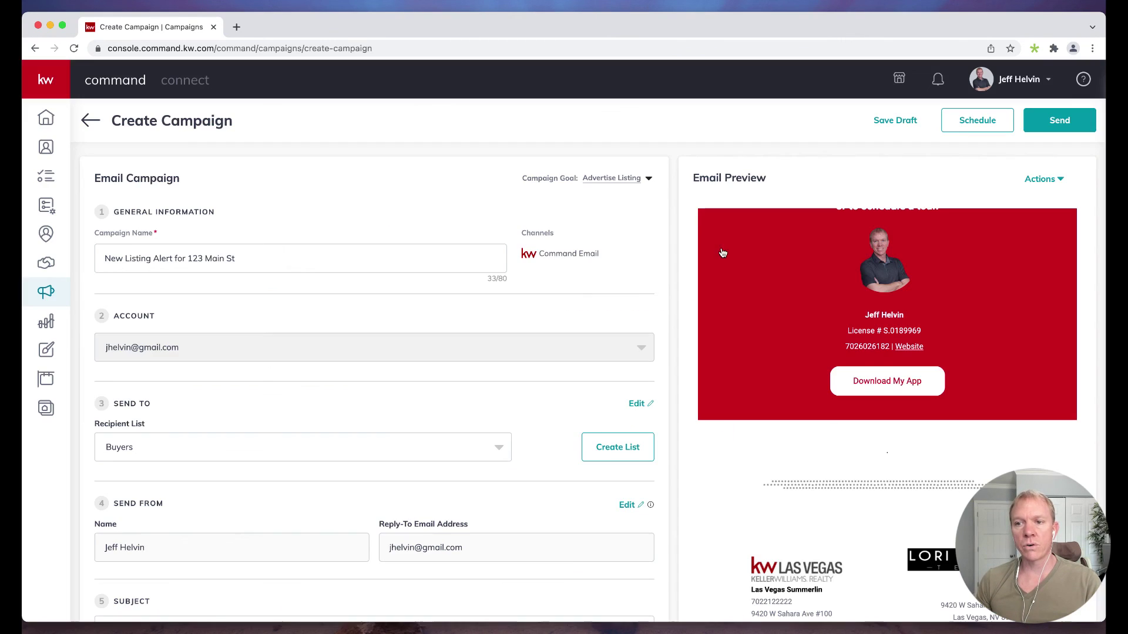